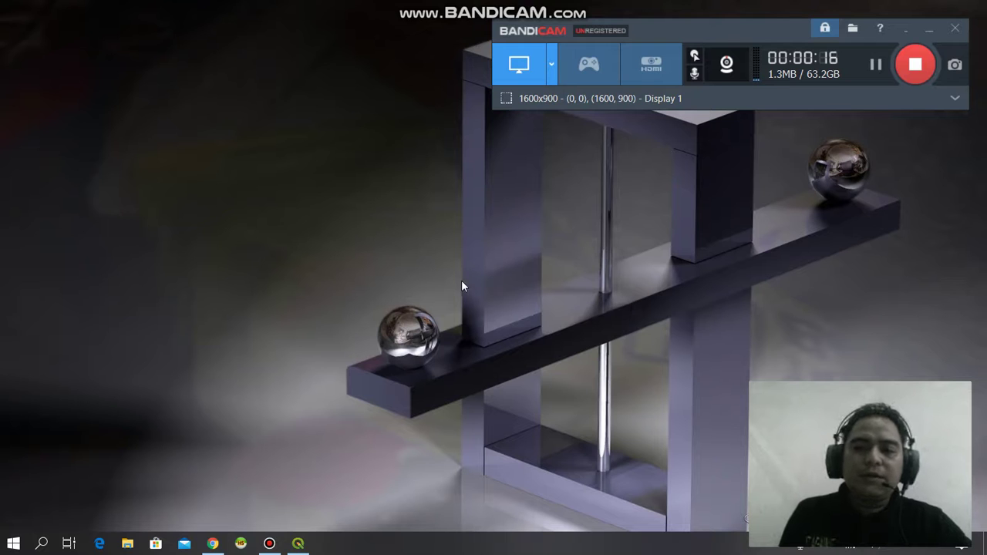
- Look at the provincial COVID-19 case map on covid19.go.id in Chrome, then return to the desktop
click(212, 544)
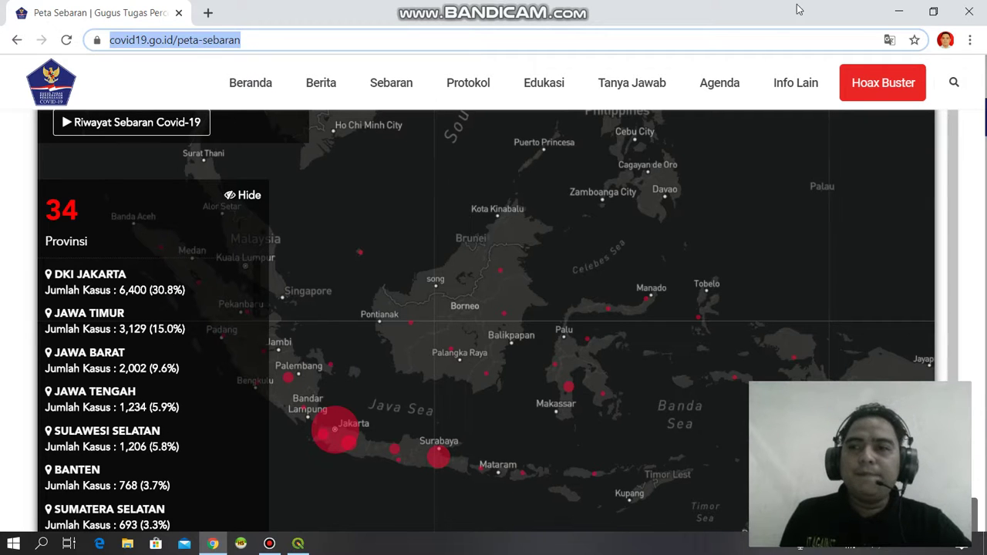
click(898, 12)
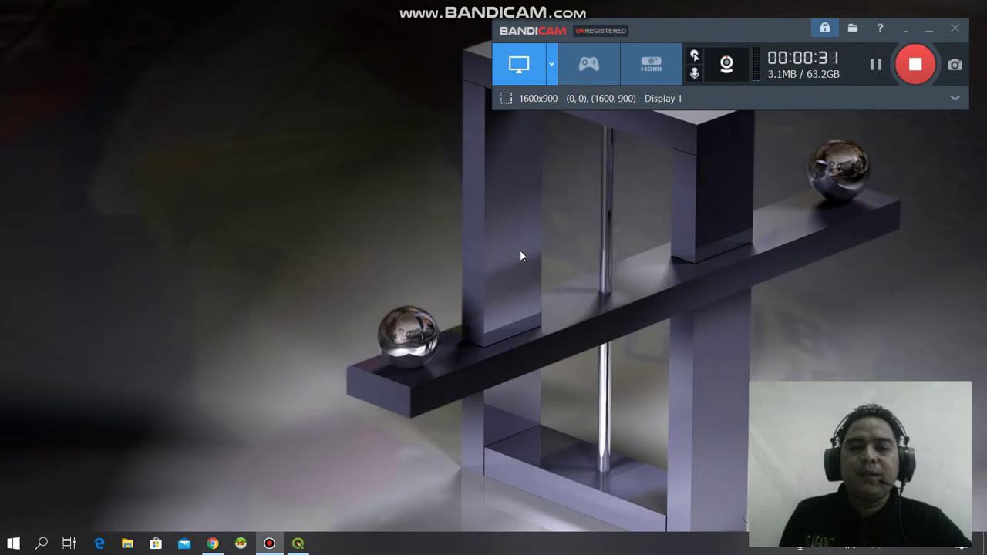
- Switch to QGIS and add prov.shp from the SHP Indonesia folder as a vector layer
click(299, 544)
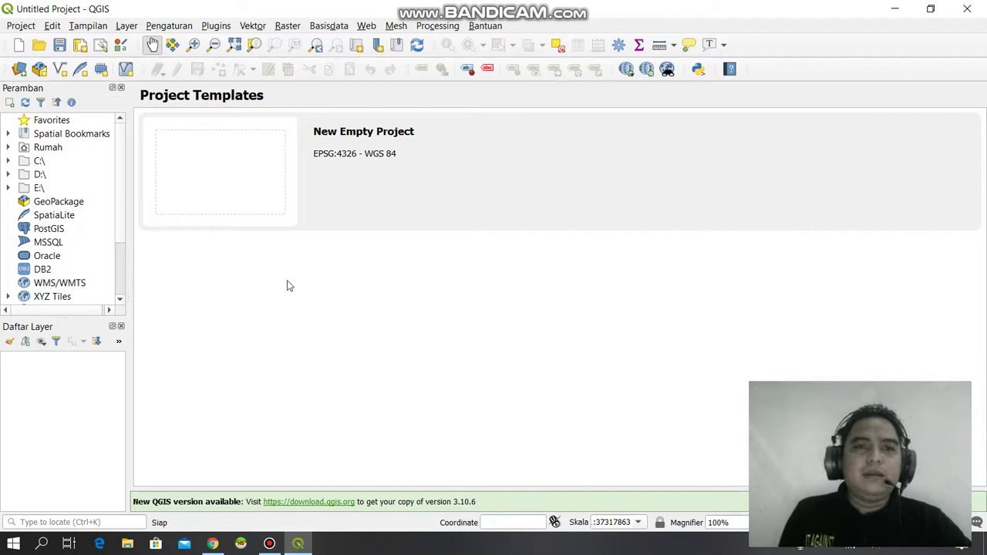
click(22, 75)
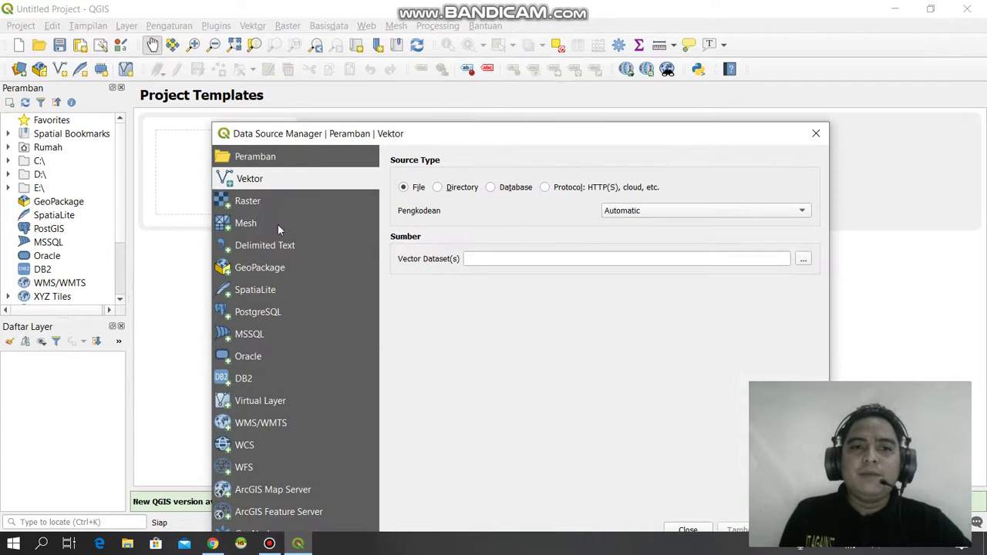
click(803, 260)
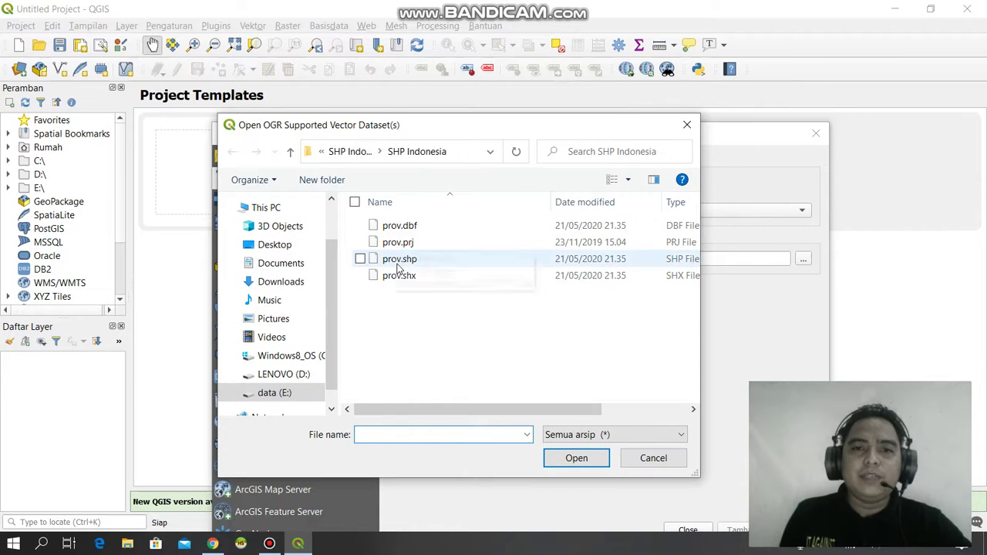
click(399, 261)
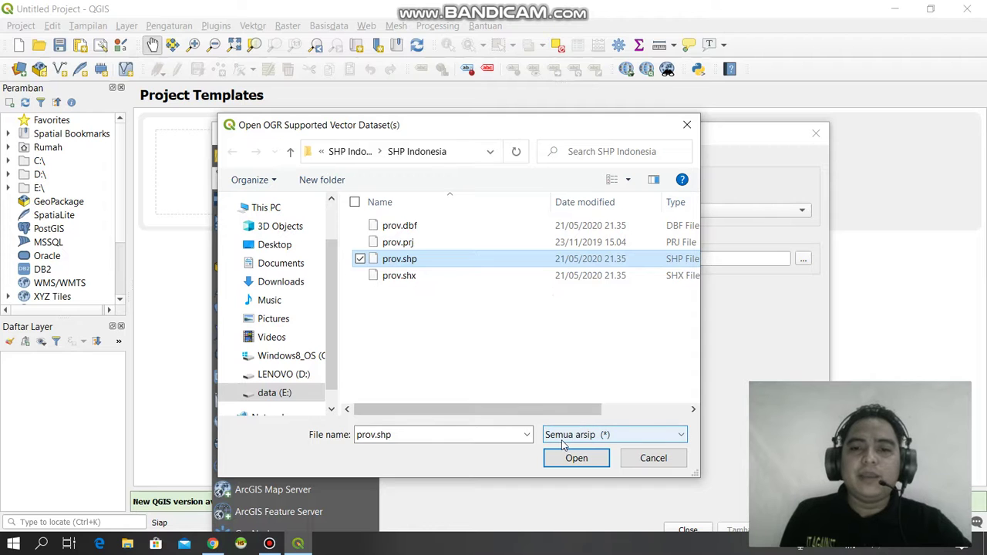
click(575, 459)
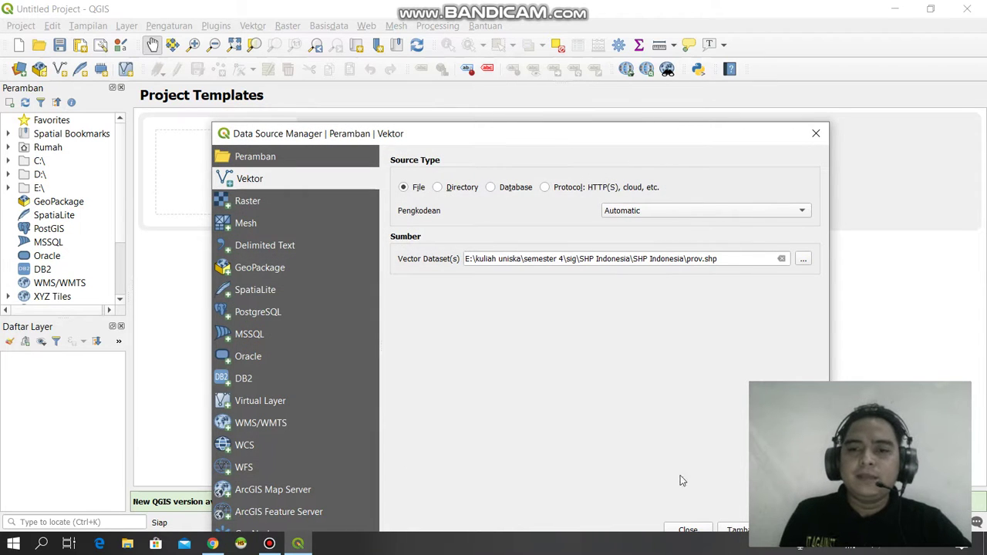
click(729, 530)
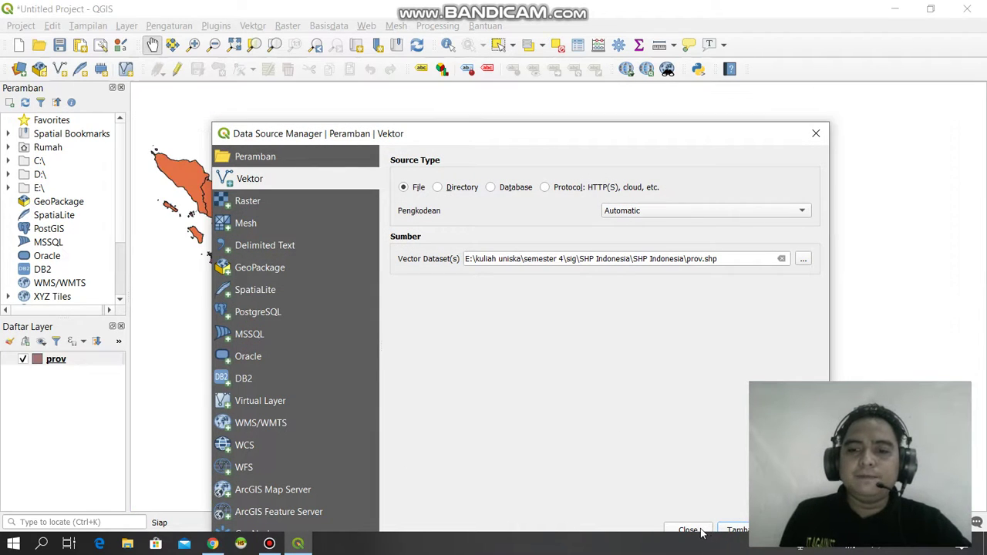
click(689, 531)
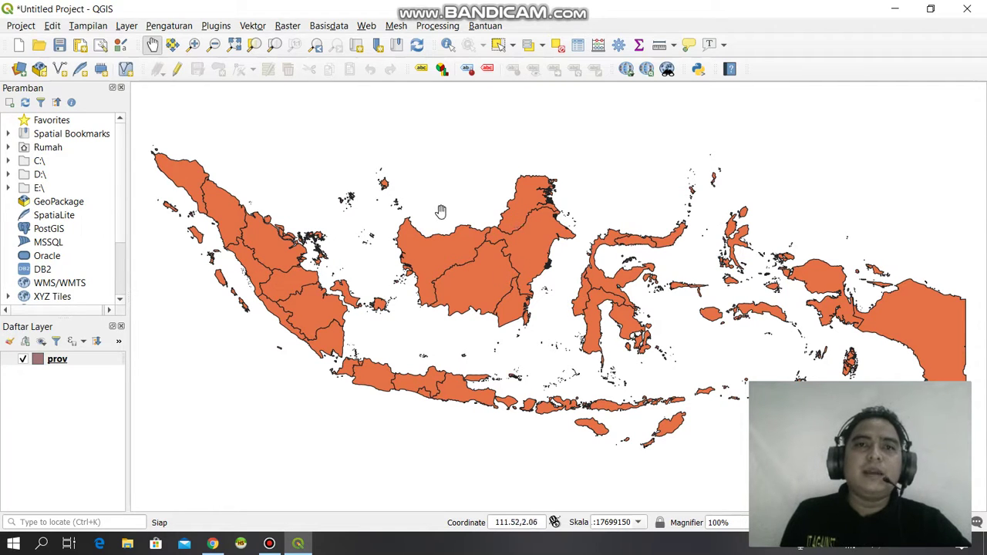
- Examine the prov layer's attribute table in edit mode and view the settings for a new field without adding one
click(577, 46)
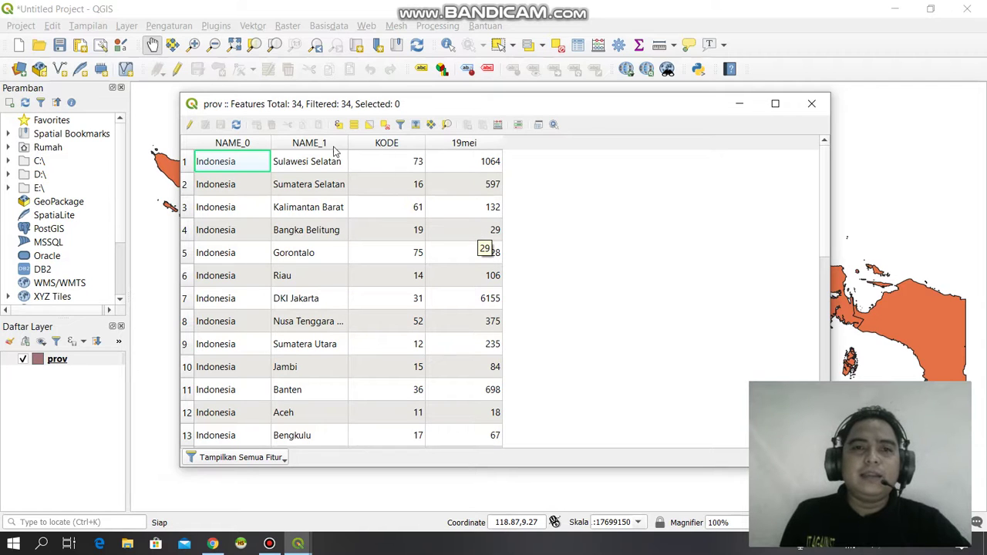
click(189, 124)
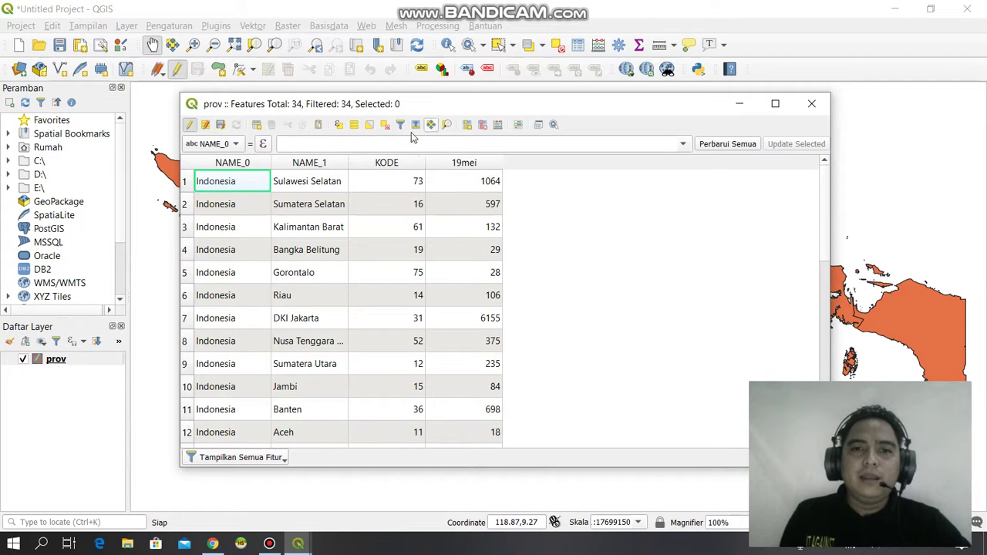
click(468, 127)
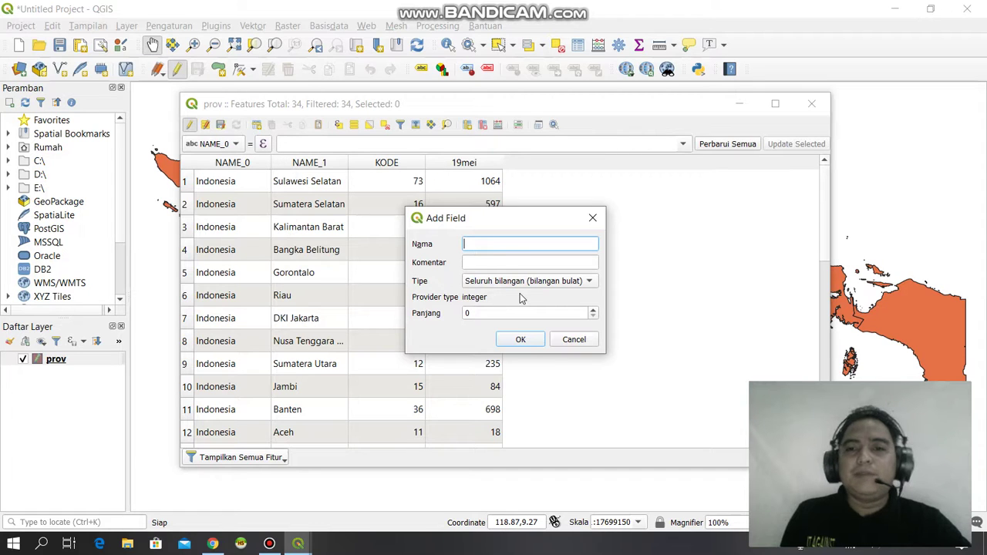
click(577, 341)
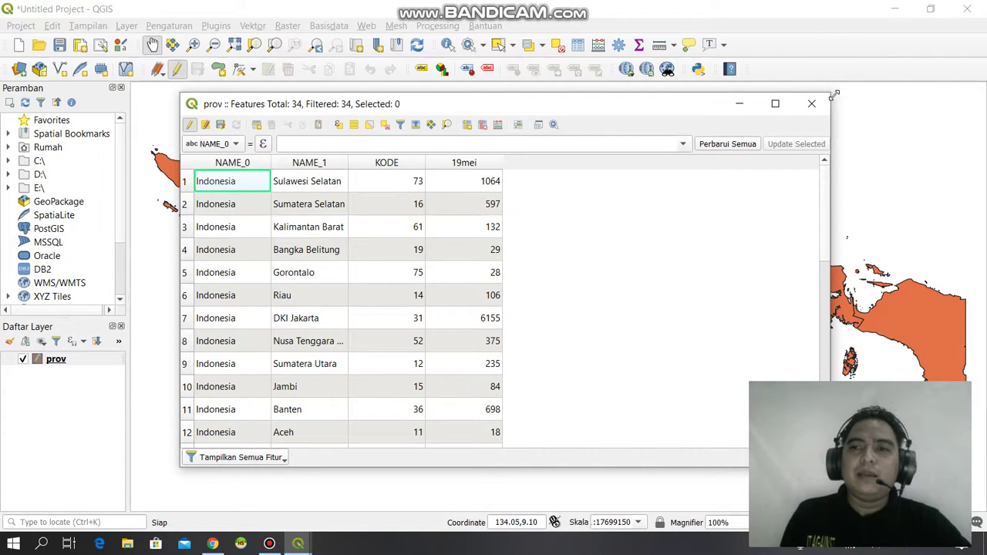
click(816, 112)
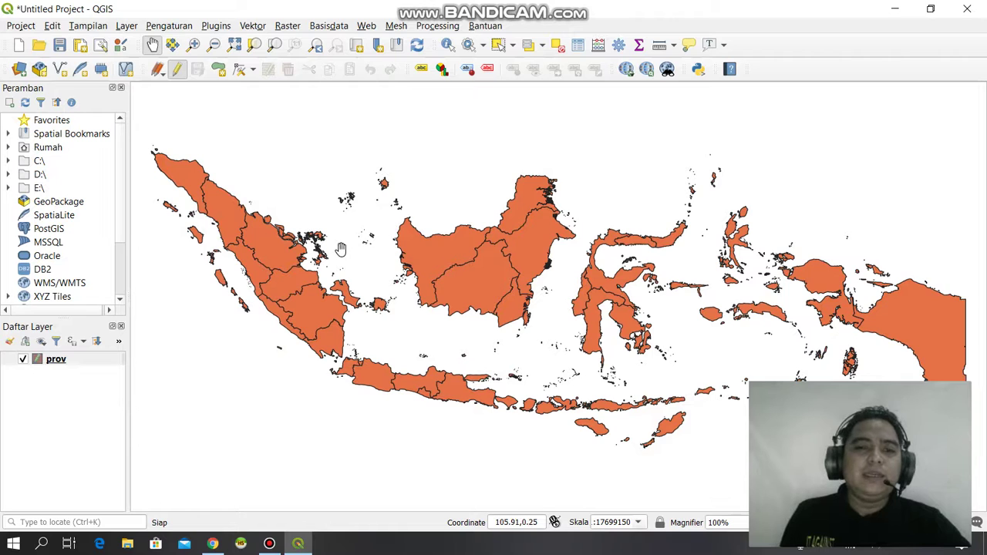
- Generate centroids for the prov layer and save them as the shapefile titik centroid in the SHP Indonesia folder
click(253, 26)
mouse_move(276, 62)
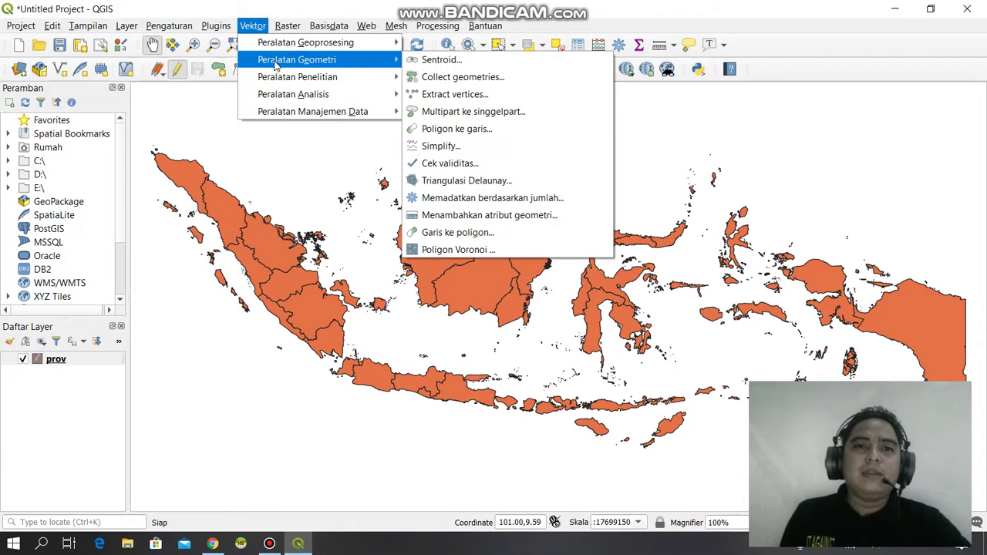
click(474, 62)
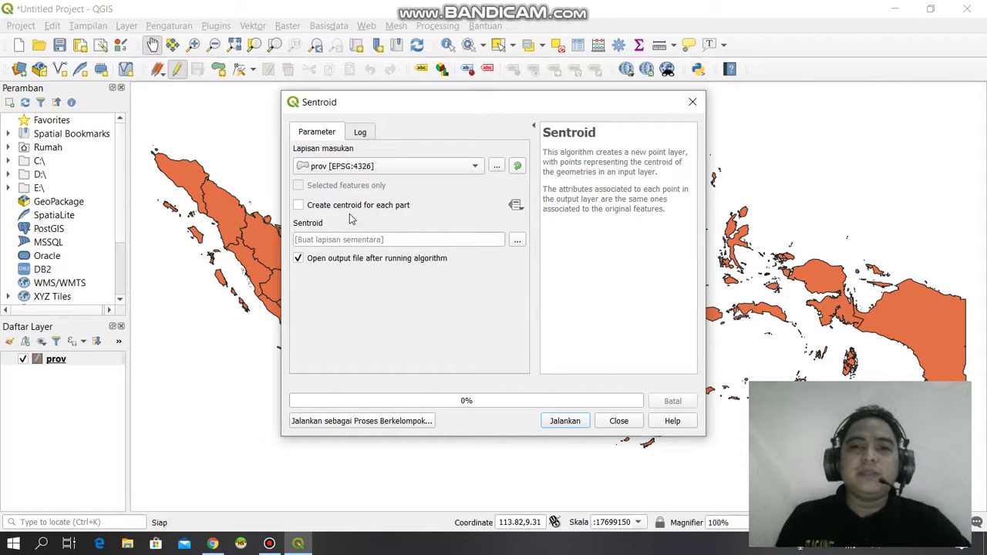
click(517, 240)
click(560, 271)
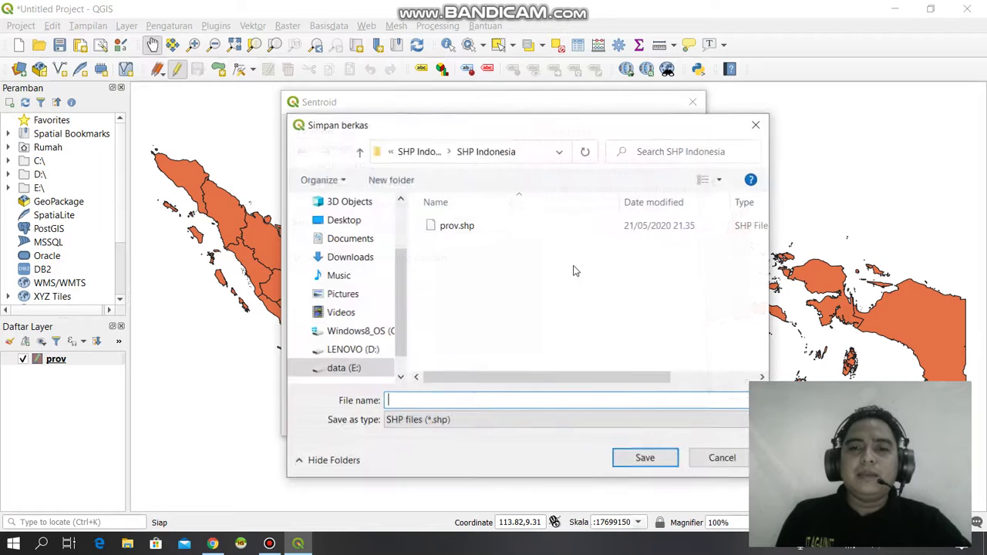
click(456, 400)
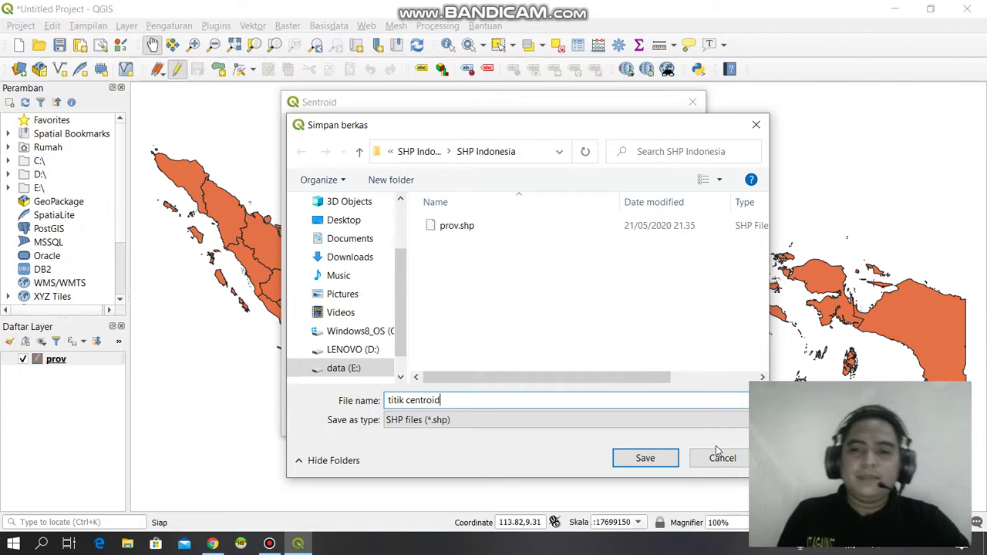
click(657, 459)
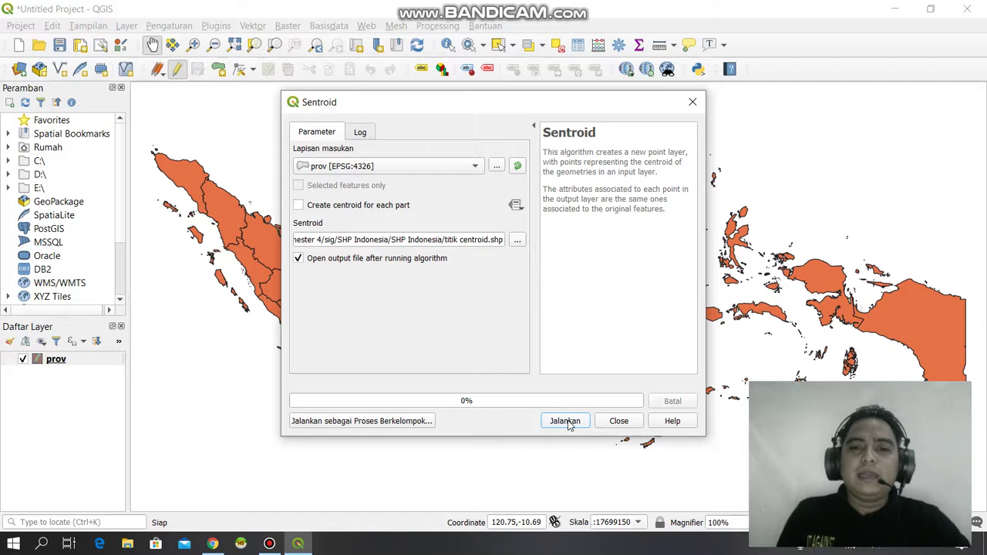
click(567, 422)
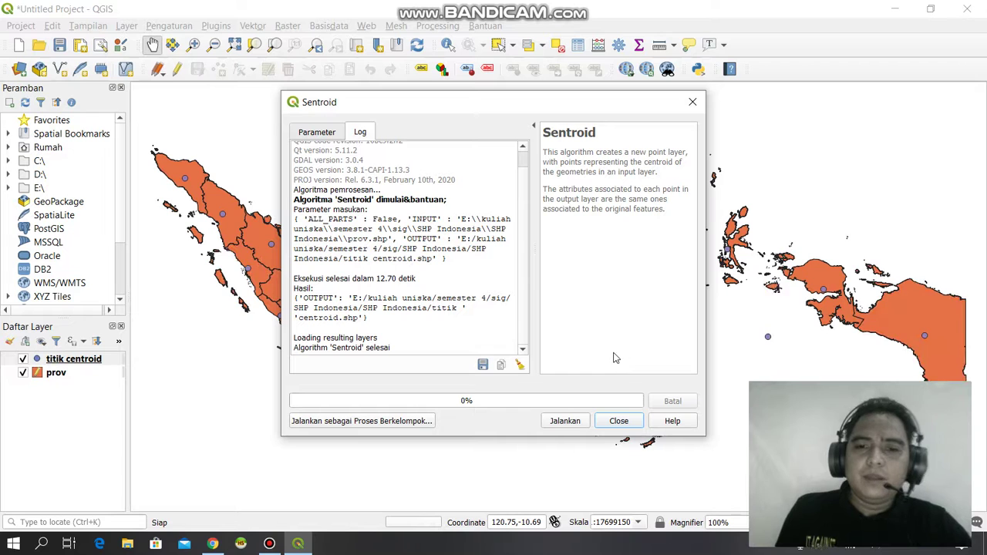
click(615, 422)
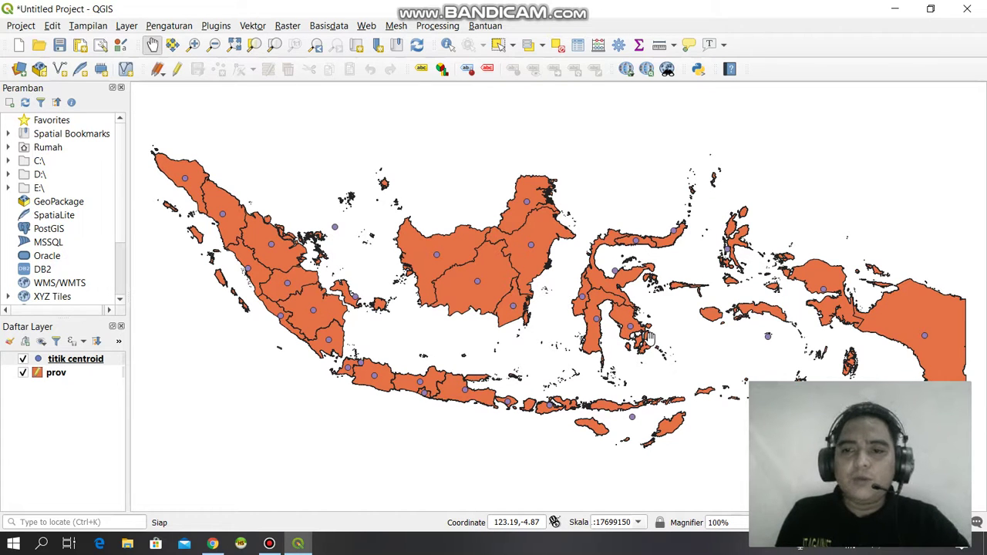
- Enable editing on the titik centroid layer and move the points lying off land onto their provinces with the vertex tool
click(179, 72)
click(239, 71)
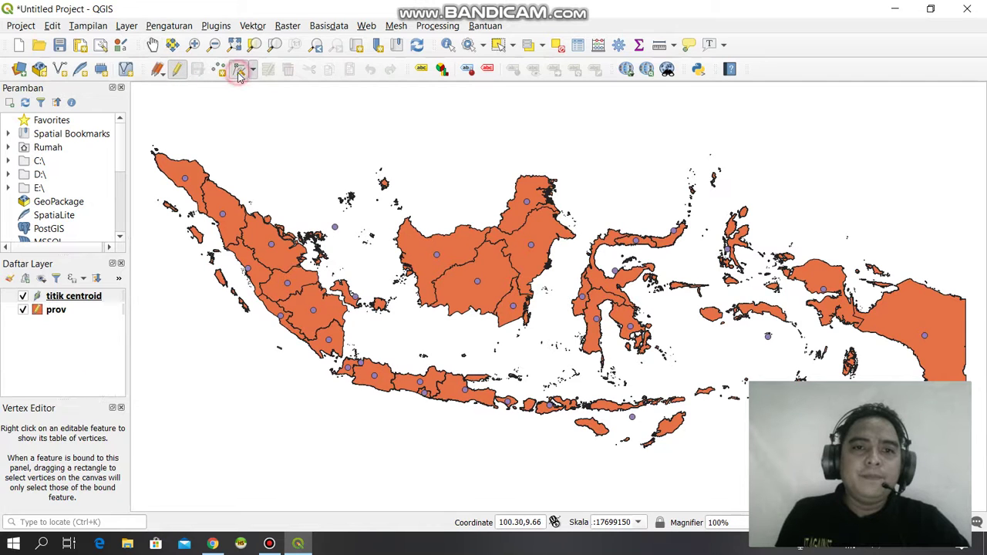
click(318, 235)
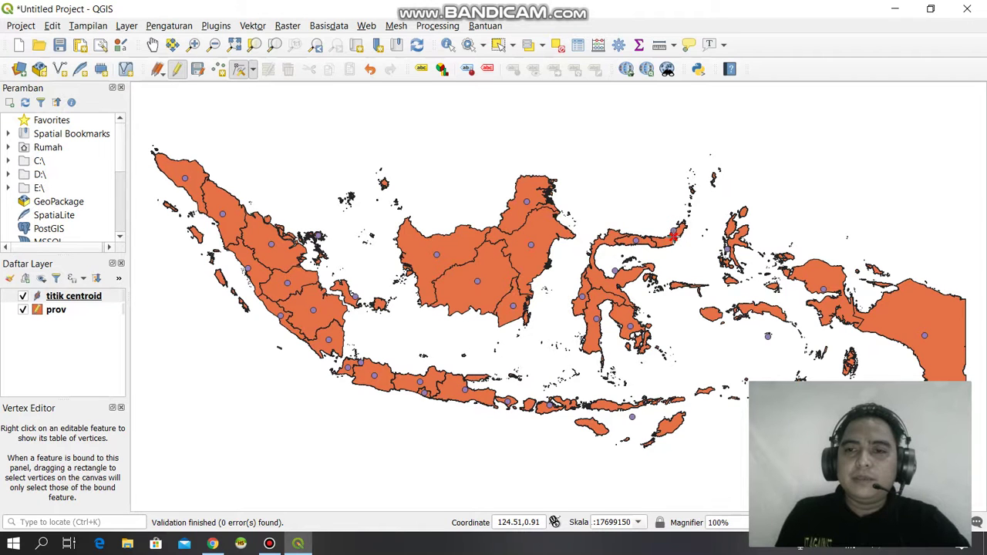
click(673, 237)
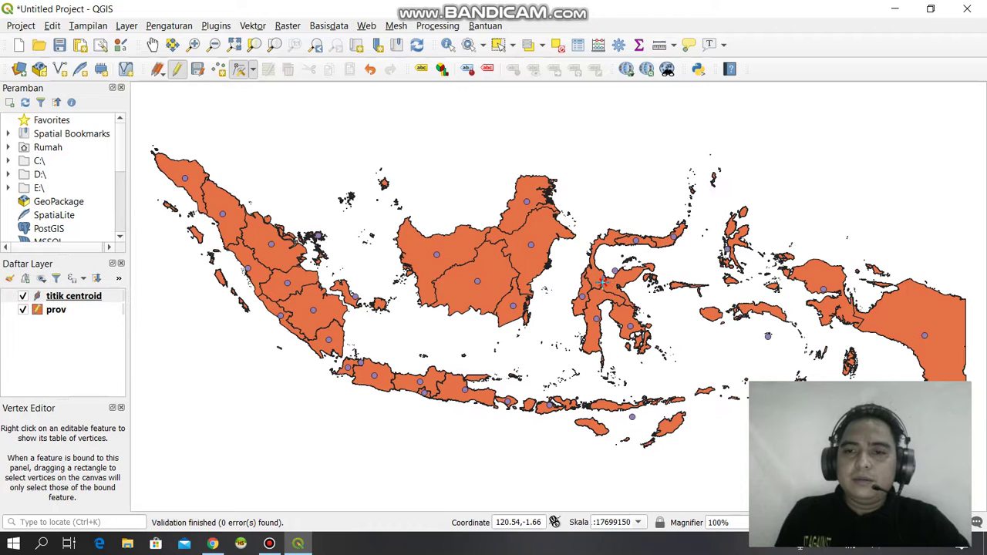
click(602, 282)
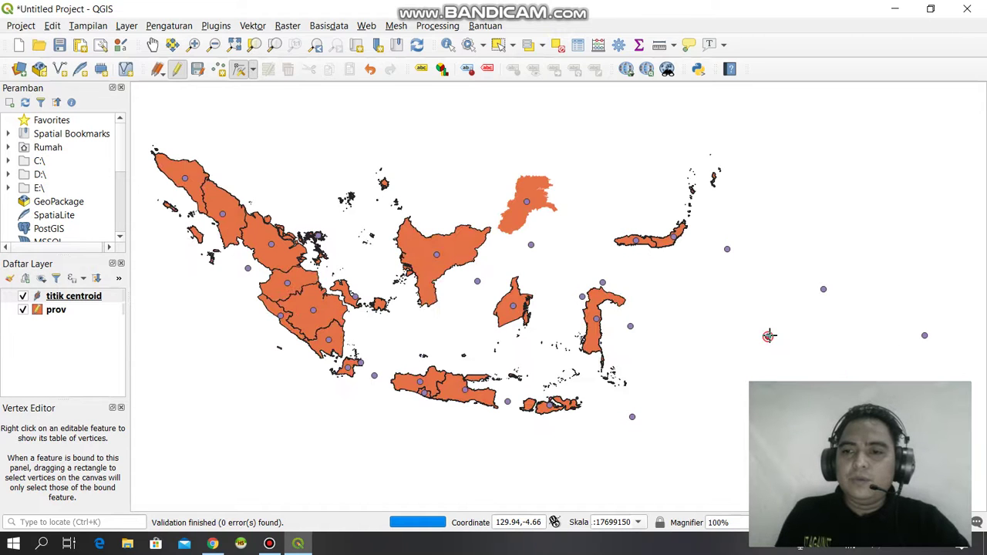
click(769, 337)
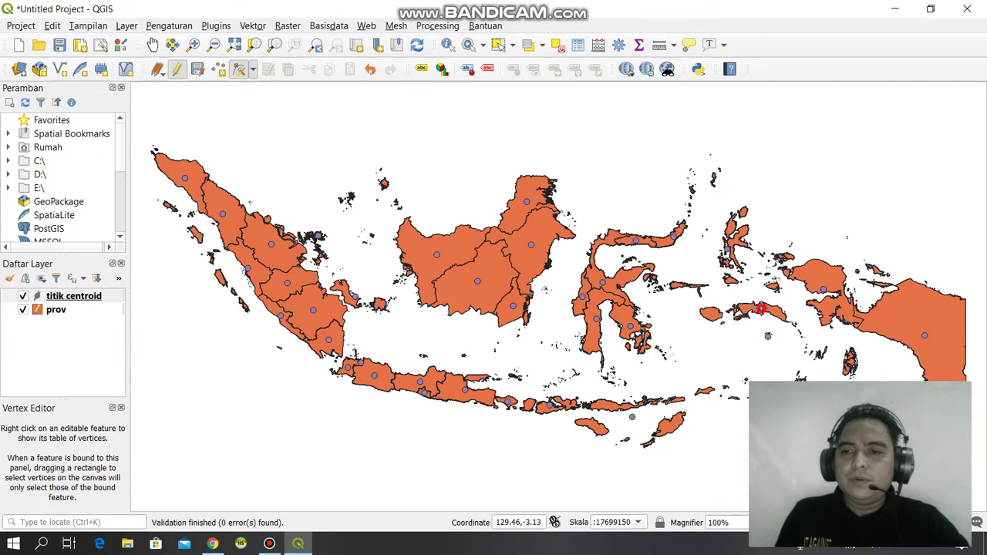
click(762, 309)
click(823, 288)
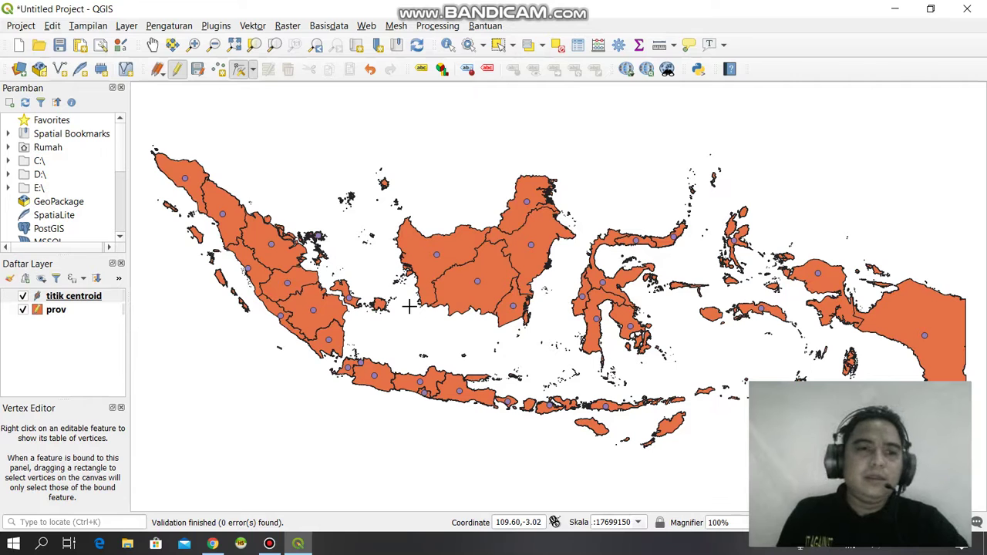
- Set the titik centroid layer's symbology to Graduated on the 19mei field, using Ukuran (size) as the method
right_click(91, 300)
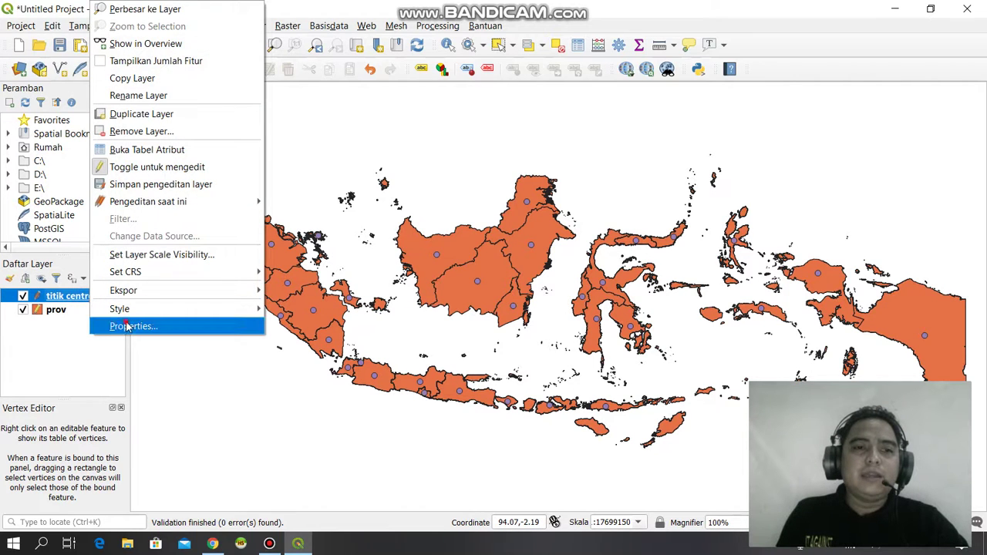
click(127, 327)
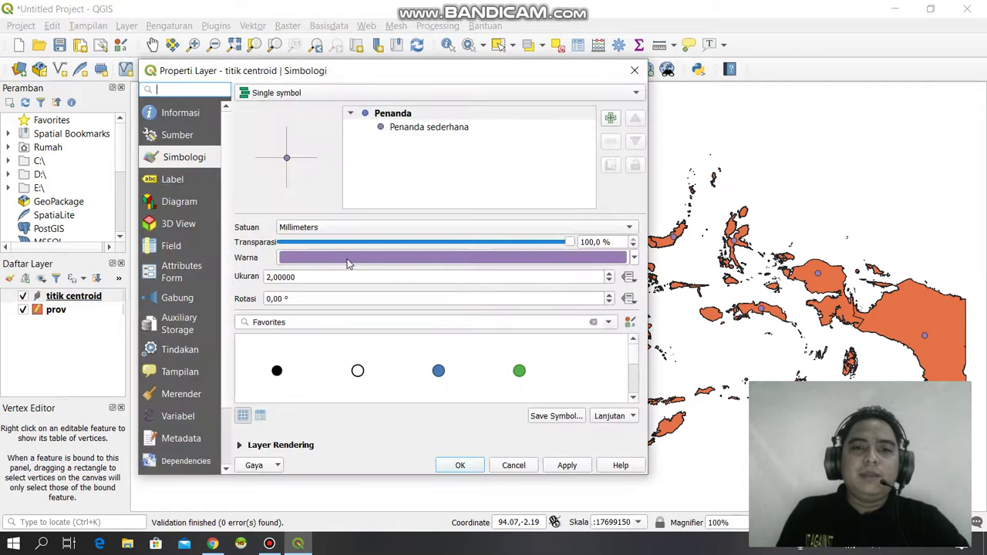
click(326, 96)
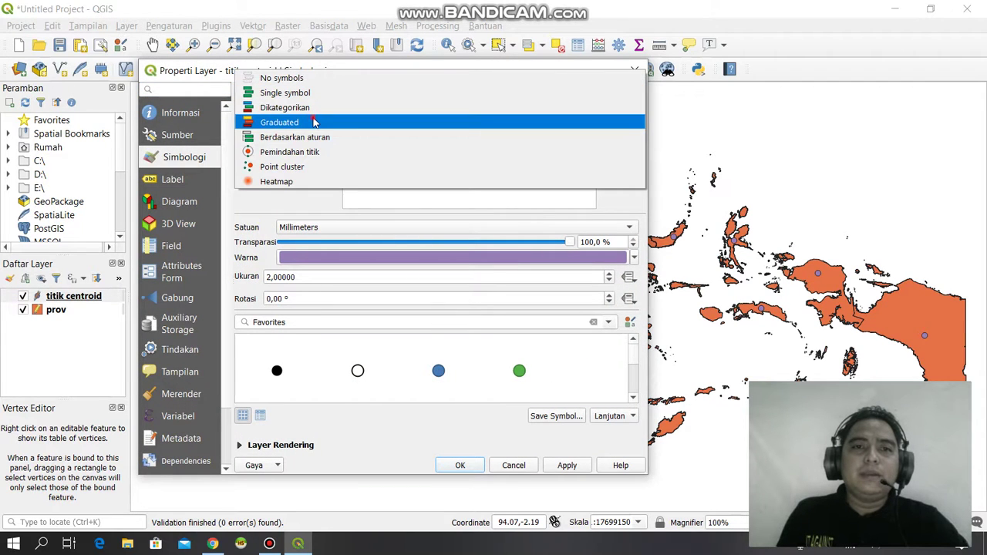
click(314, 122)
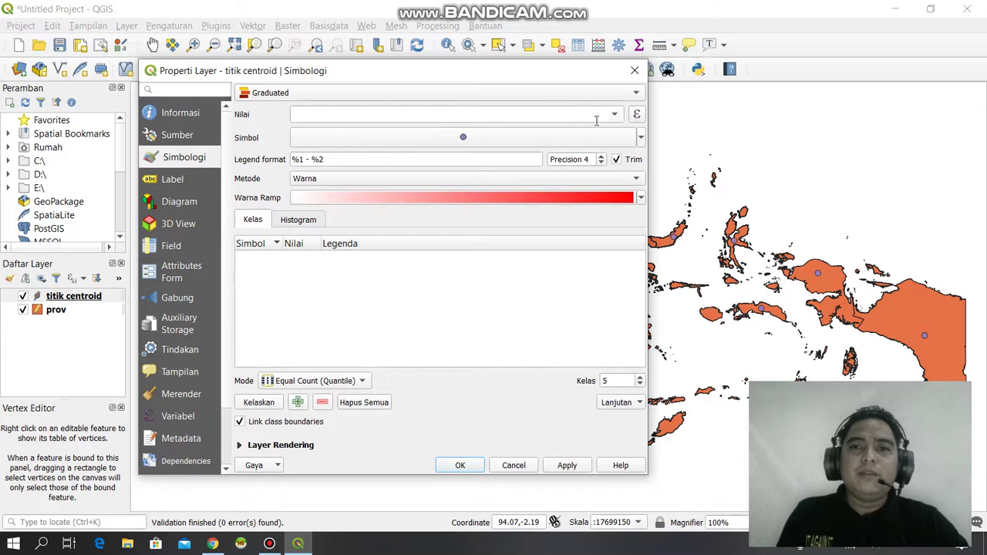
click(615, 114)
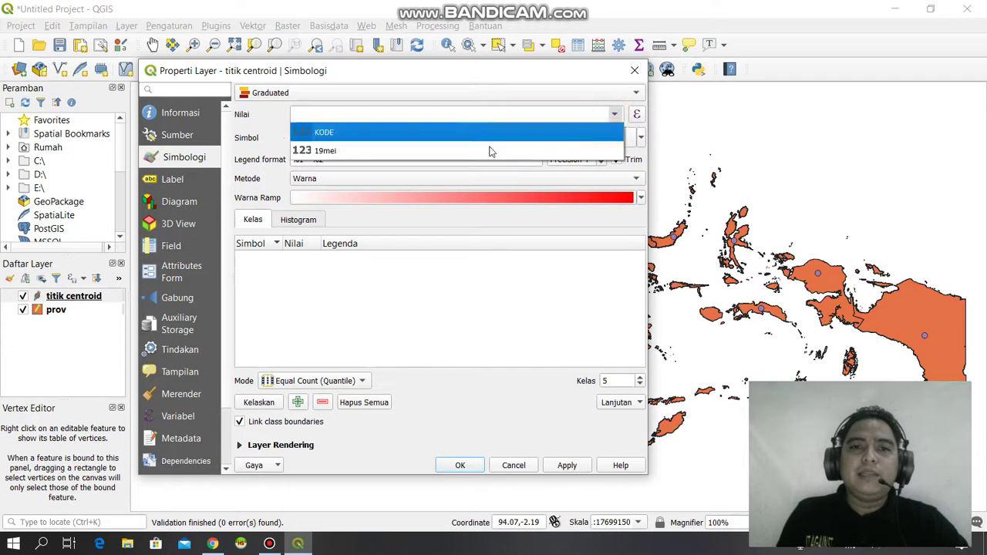
click(419, 153)
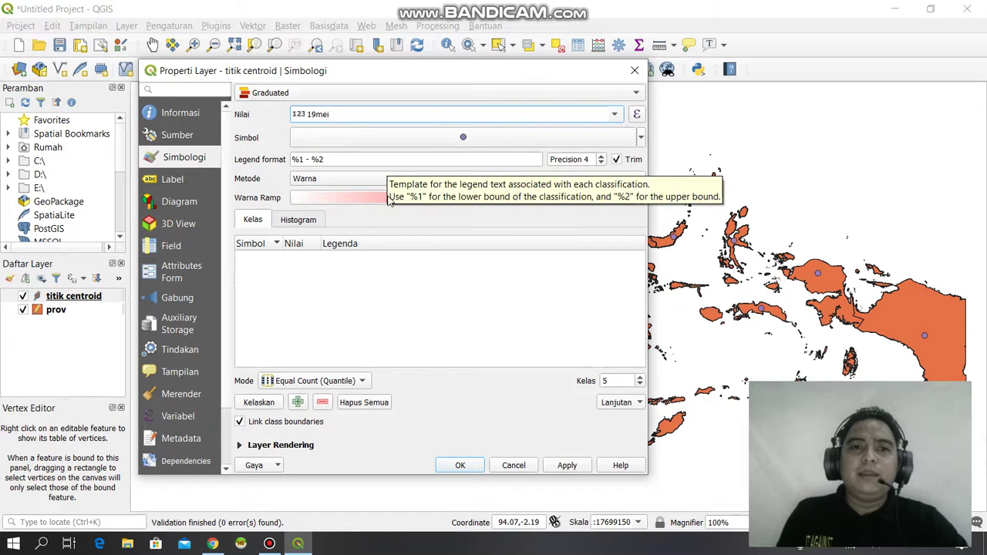
click(634, 178)
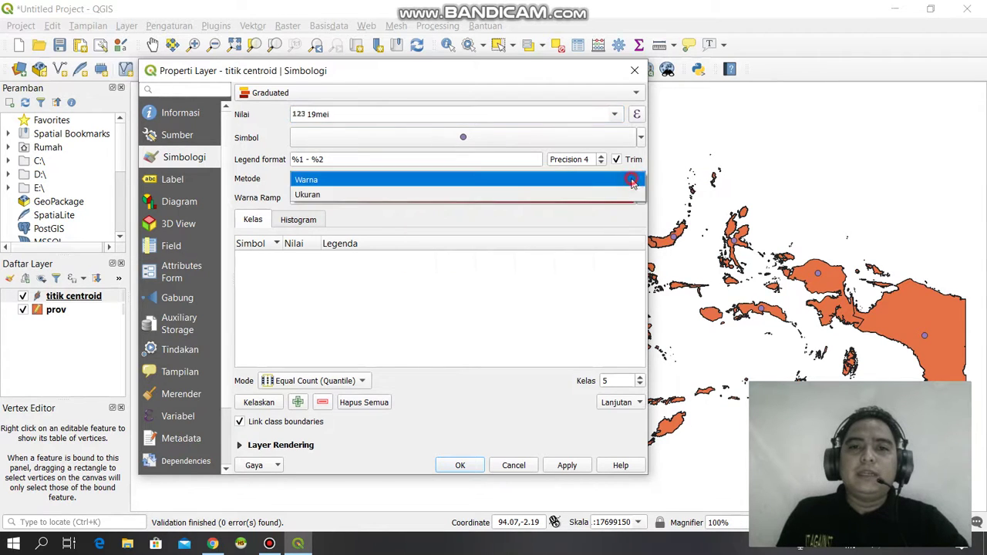
click(469, 194)
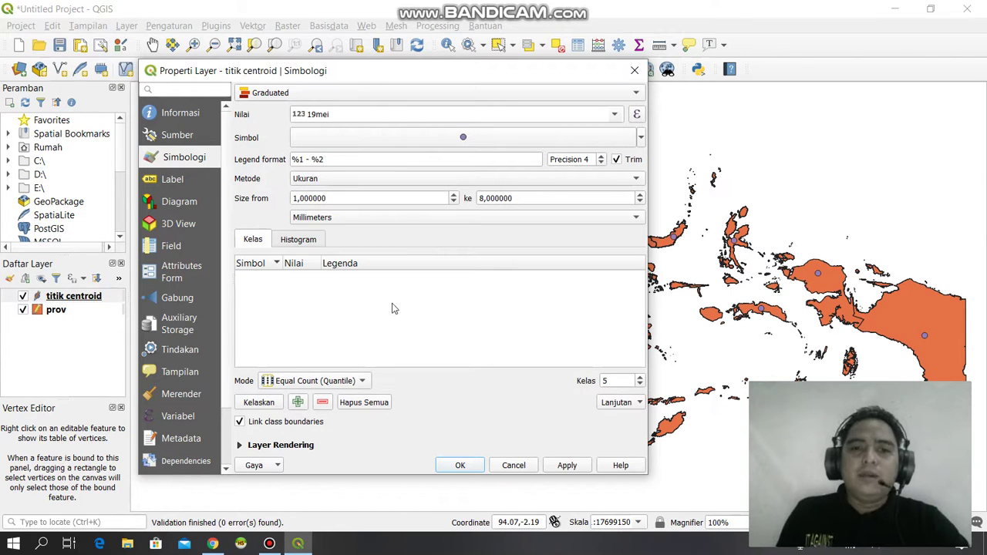
- Classify the 19mei values into 6 classes and set both bounds of the first class to 0
click(640, 377)
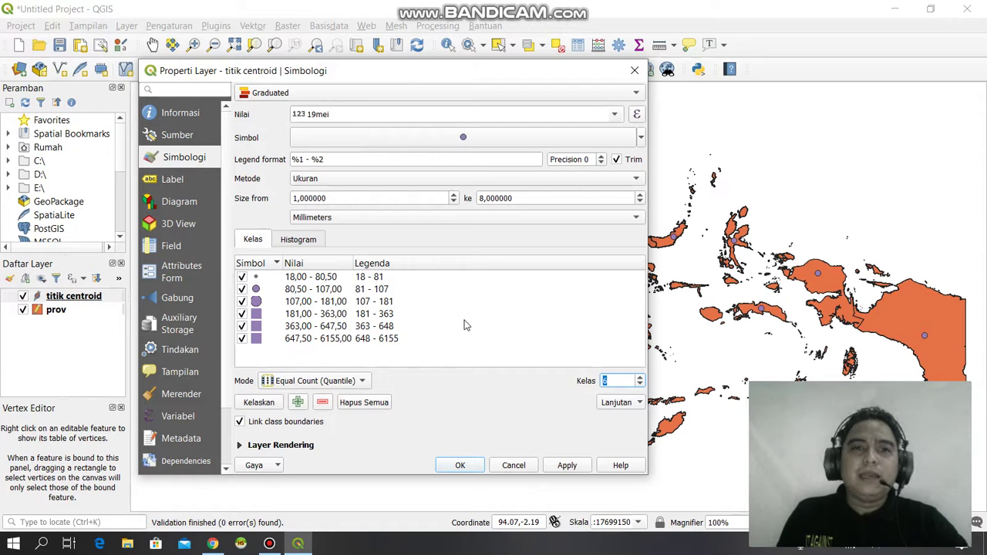
double_click(316, 277)
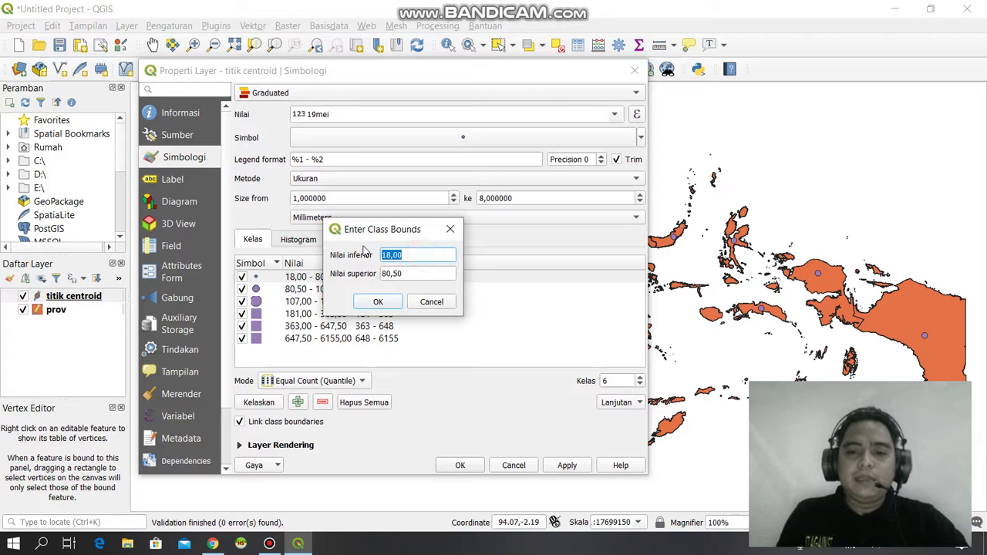
text(0)
double_click(416, 272)
text(0)
click(378, 301)
- Set the upper bound of the second class to 10 and of the third class to 50
double_click(311, 288)
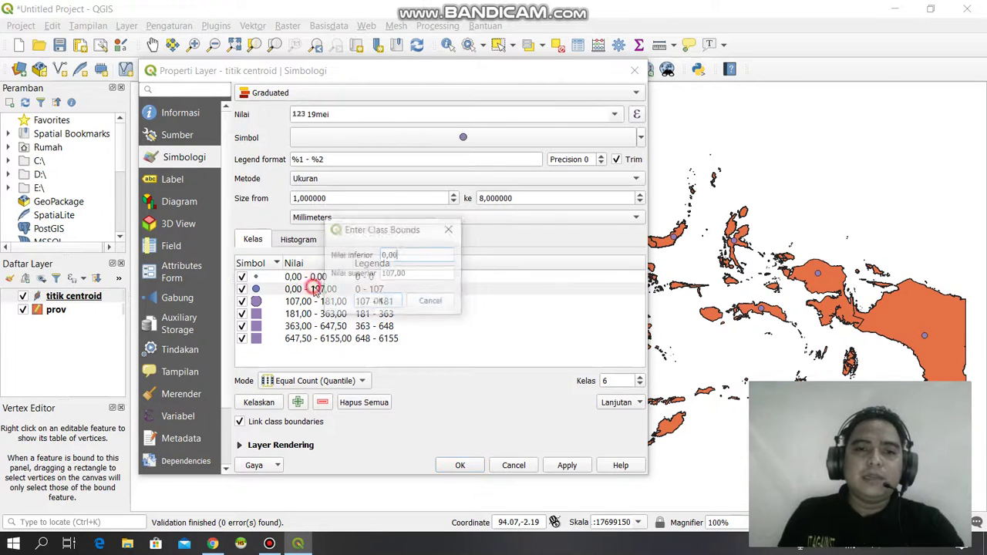
key(Tab)
text(1)
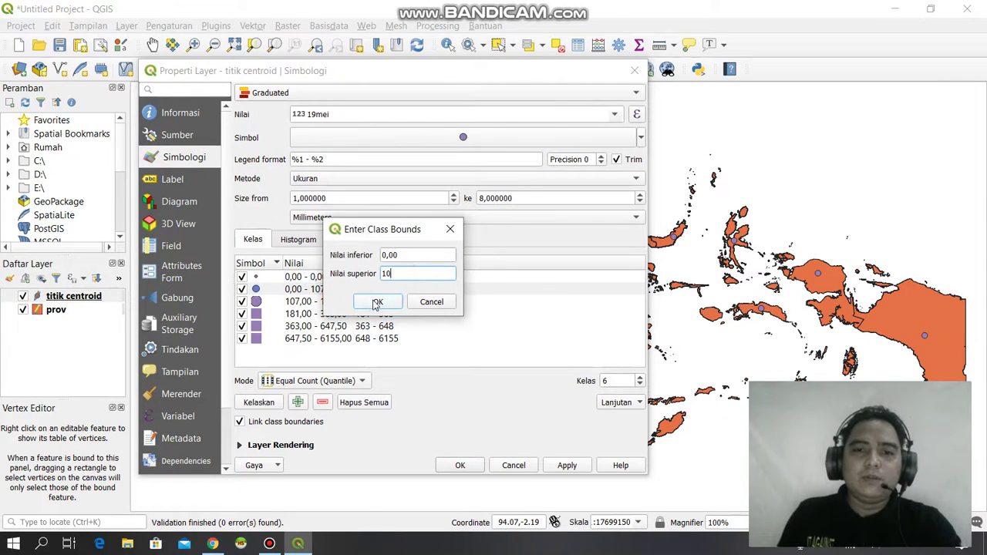
click(378, 301)
double_click(316, 301)
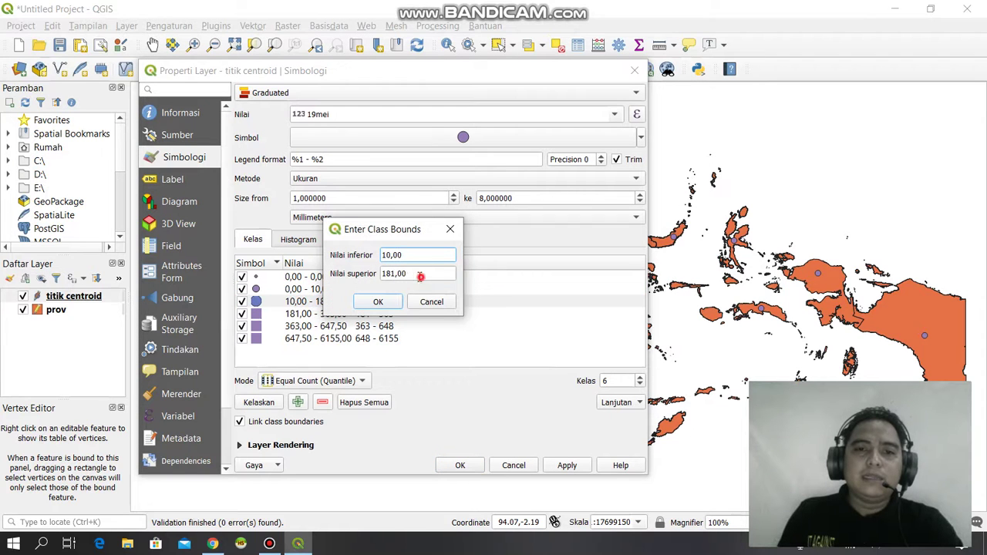
double_click(420, 276)
text(50)
click(378, 301)
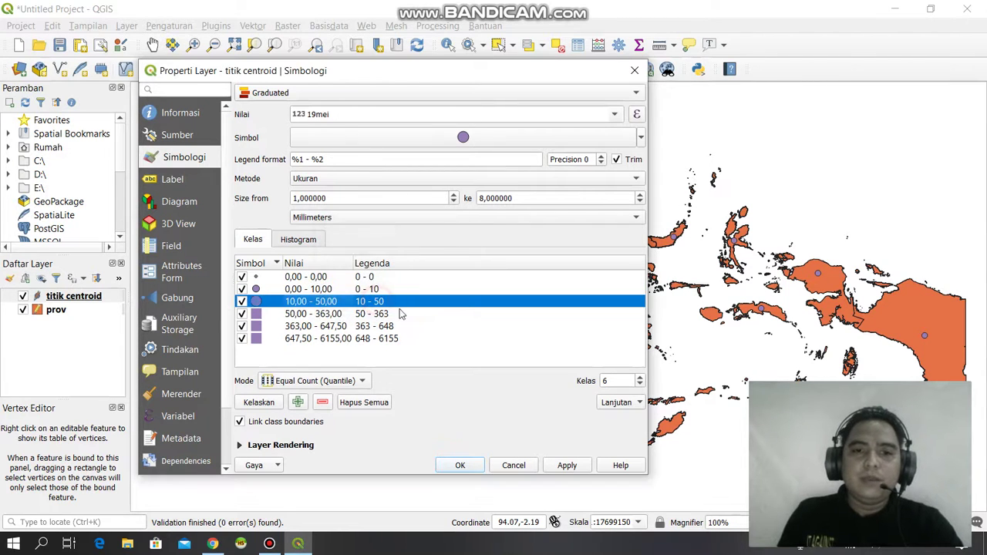
- Set the upper bound of the fourth class to 100
double_click(378, 314)
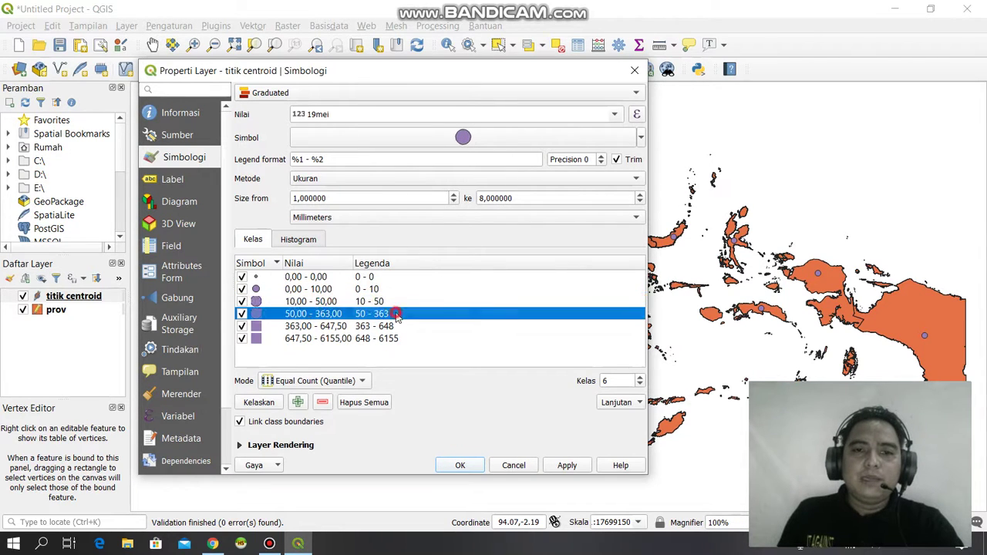
double_click(318, 314)
double_click(417, 273)
text(1)
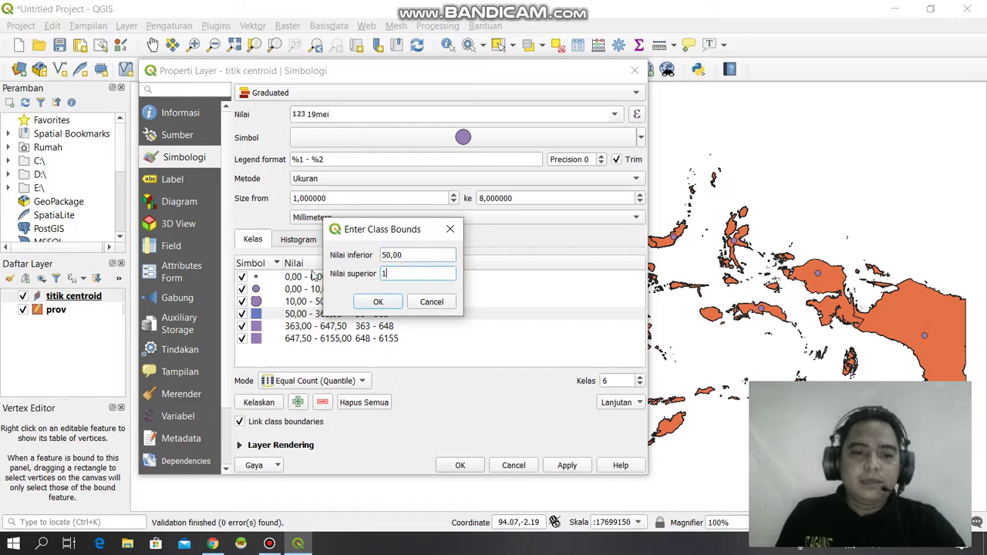
text(00)
click(365, 301)
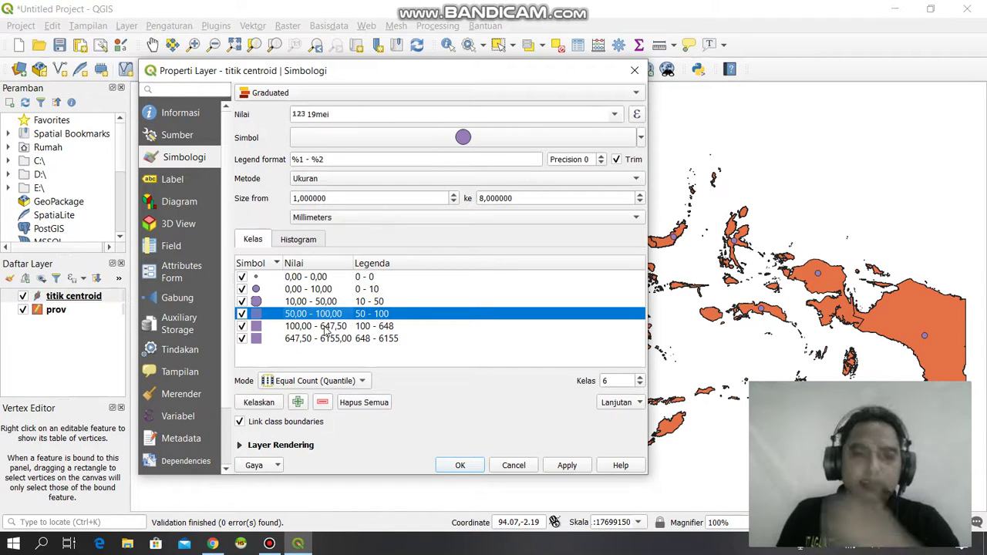
- Set the upper bound of the fifth class to 300
click(325, 330)
double_click(324, 328)
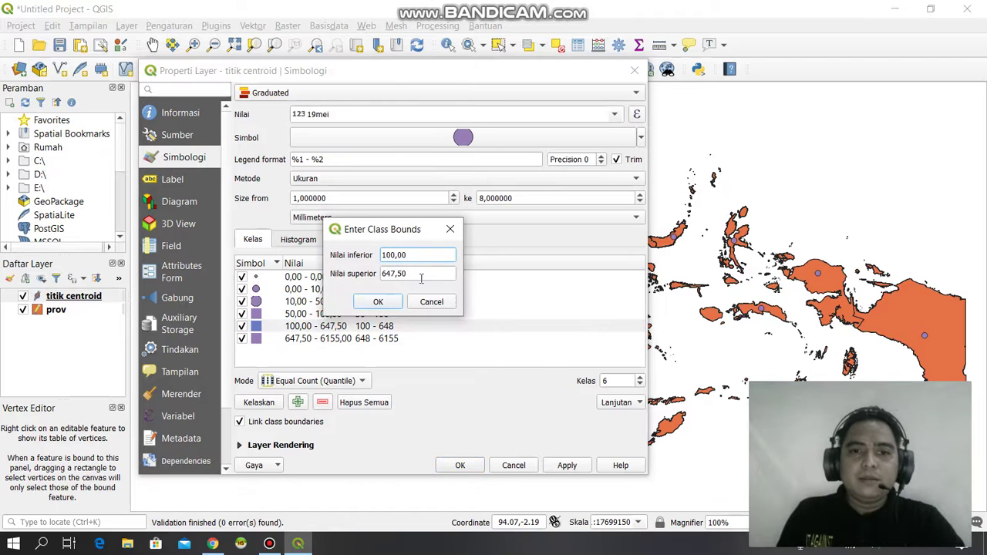
double_click(417, 274)
text(300)
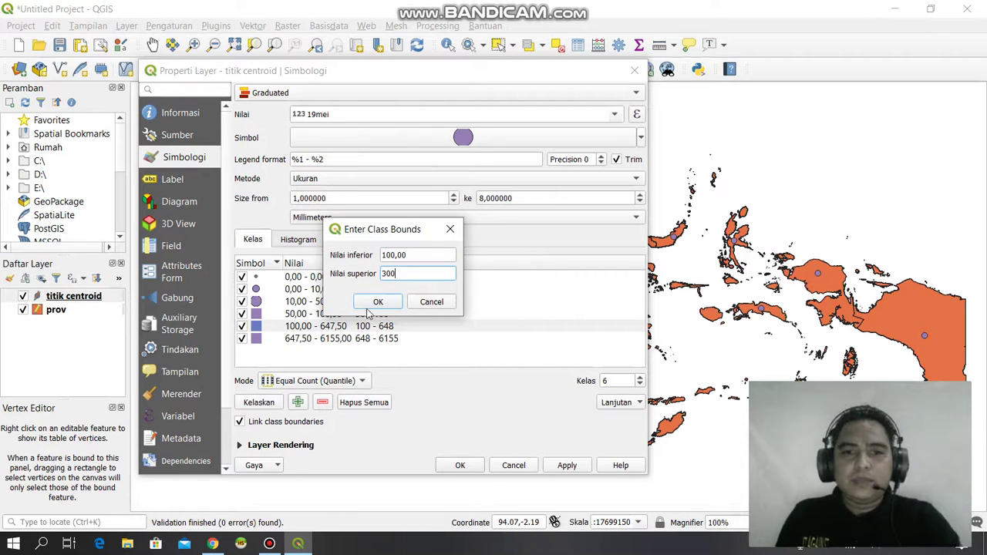
click(370, 304)
- Change the last class's legend text to >300 and apply the graduated symbology to the titik centroid layer
click(326, 340)
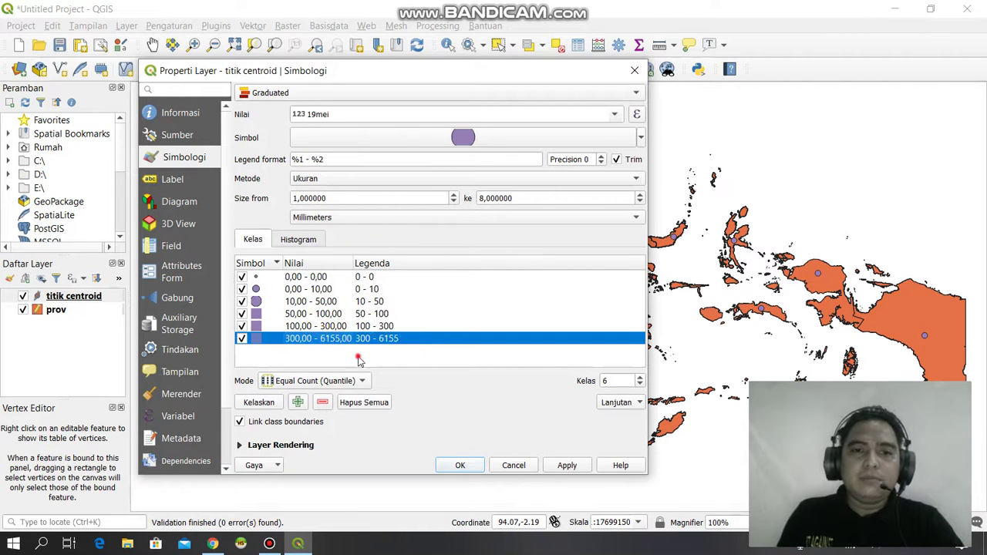
click(359, 360)
click(372, 342)
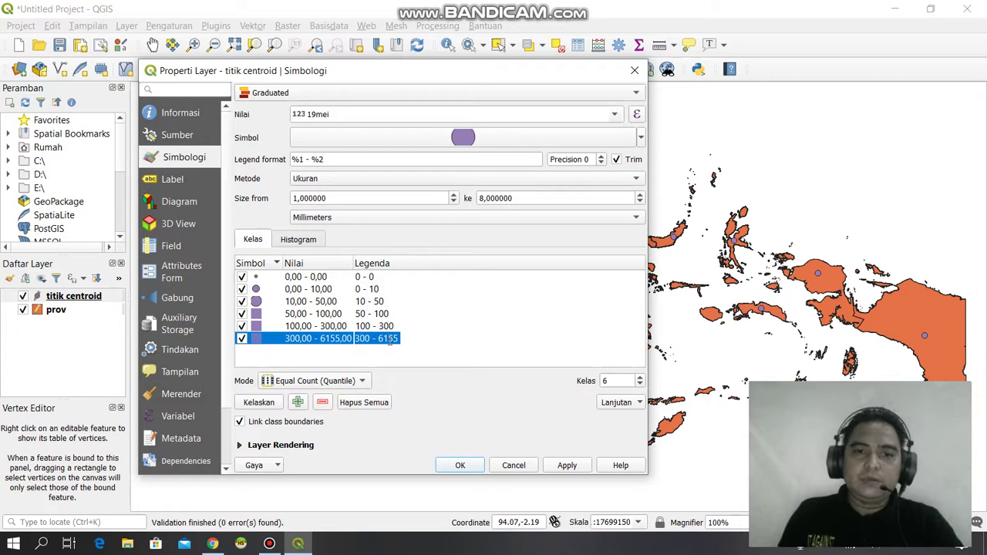
text(>300)
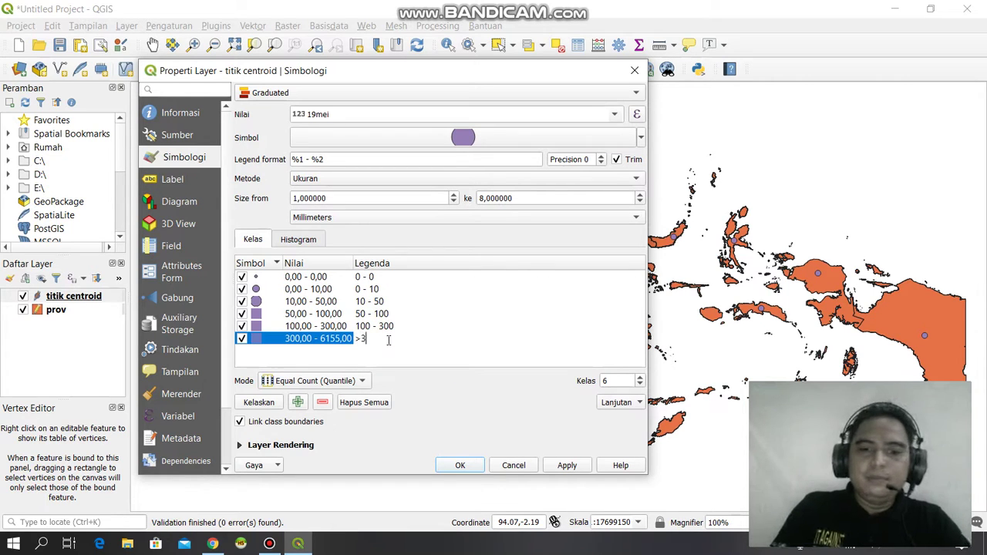
click(567, 466)
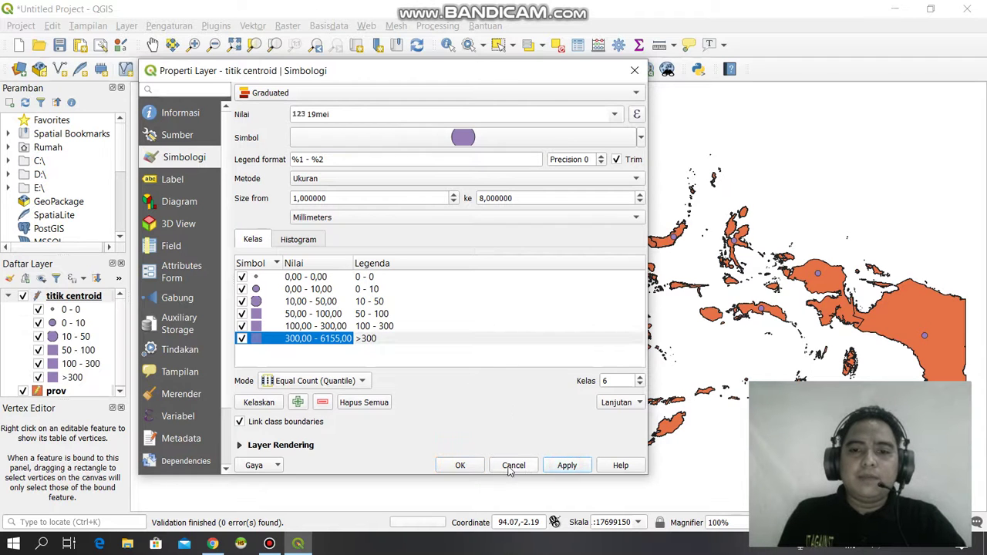
click(460, 465)
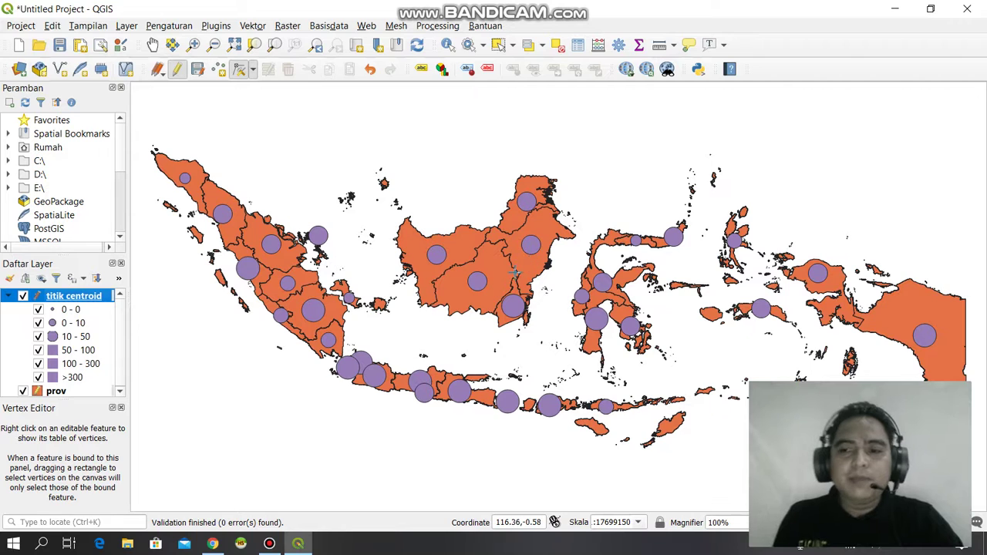
- Create a new print layout titled titik centroid and move its window clear of the recording overlay
click(14, 27)
click(77, 273)
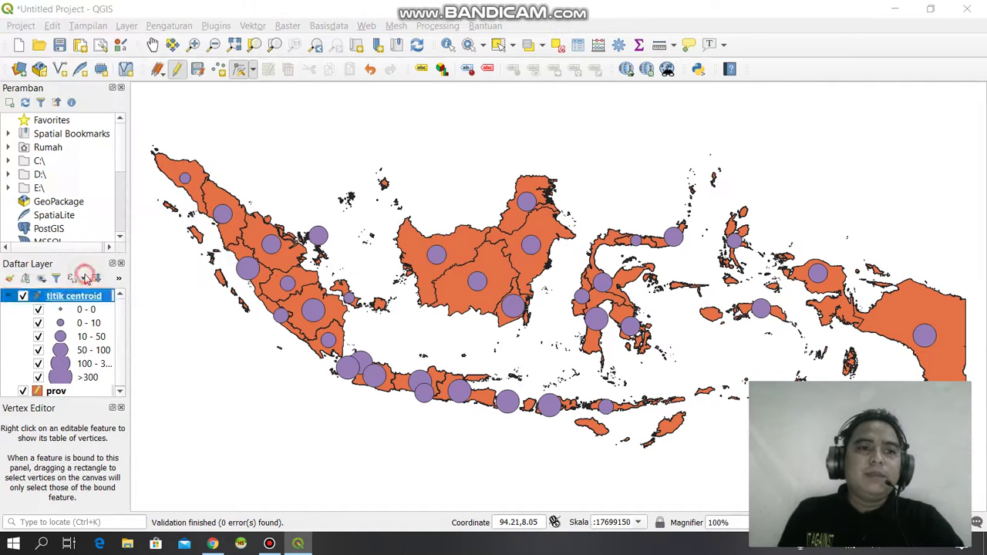
click(453, 277)
text(titik centroid)
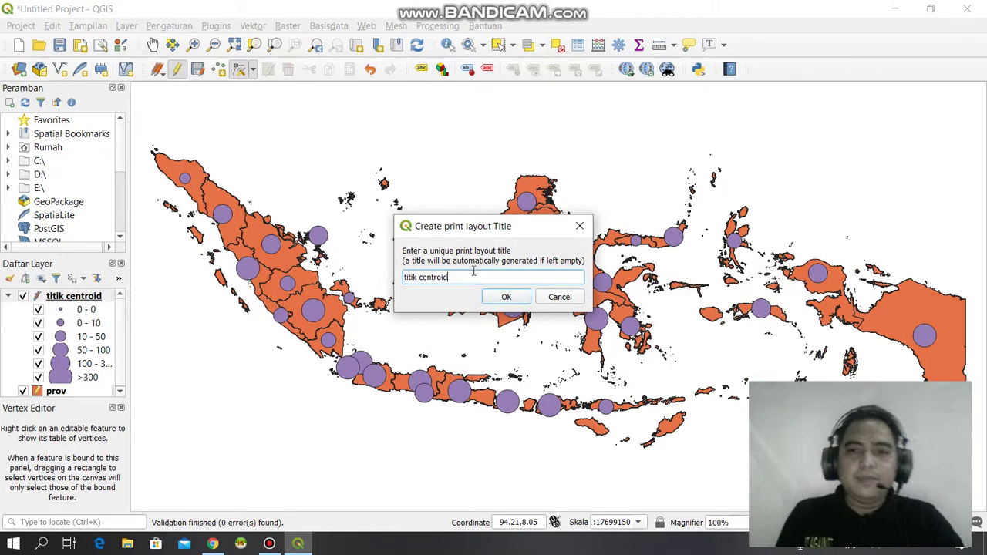
click(506, 297)
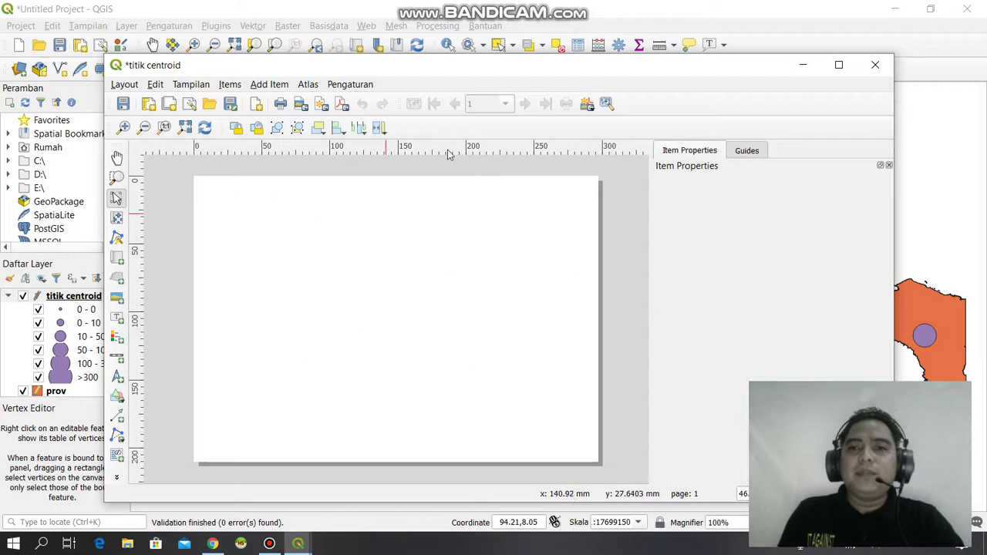
drag(500, 67, 437, 37)
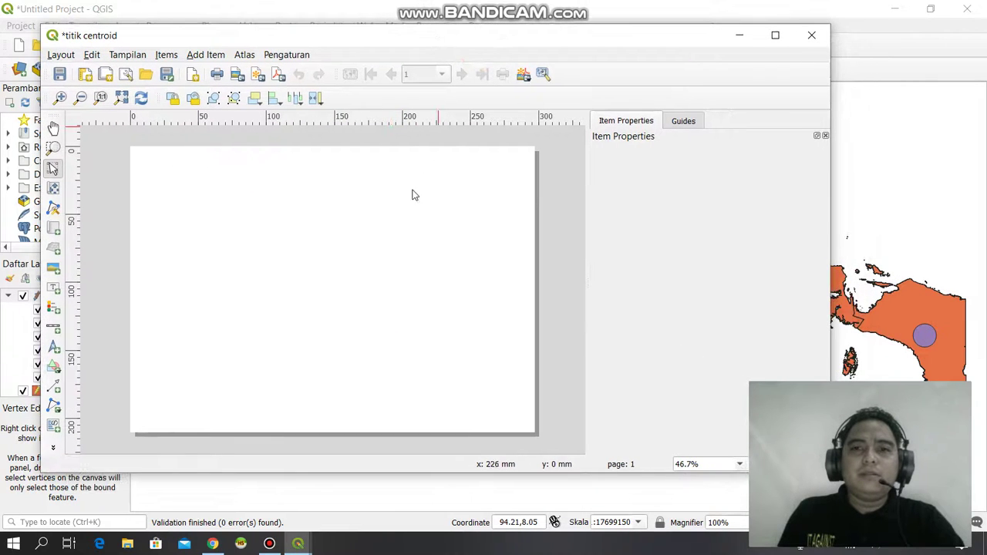
- Check the page size properties and add a map covering about the left three quarters of the page
right_click(376, 235)
right_click(275, 225)
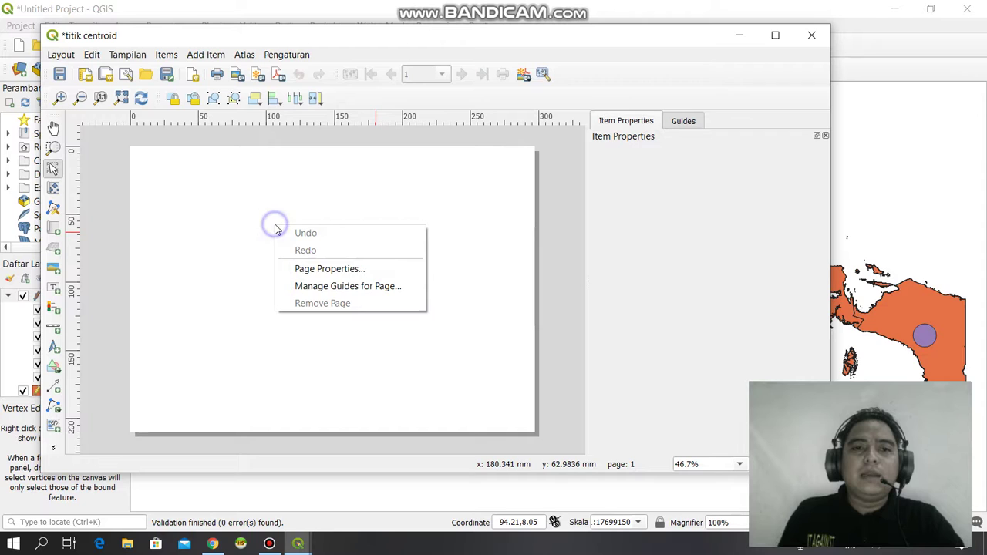
click(334, 272)
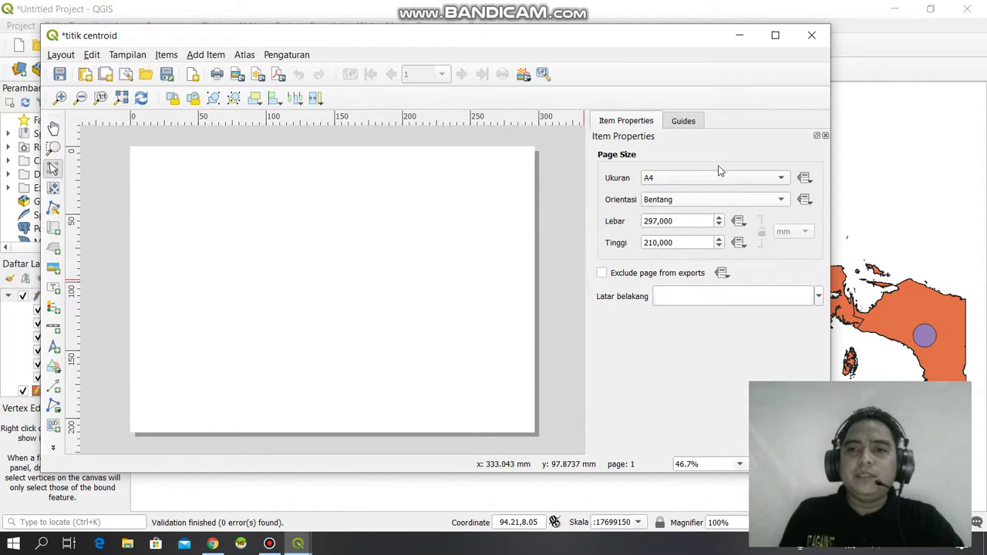
click(239, 234)
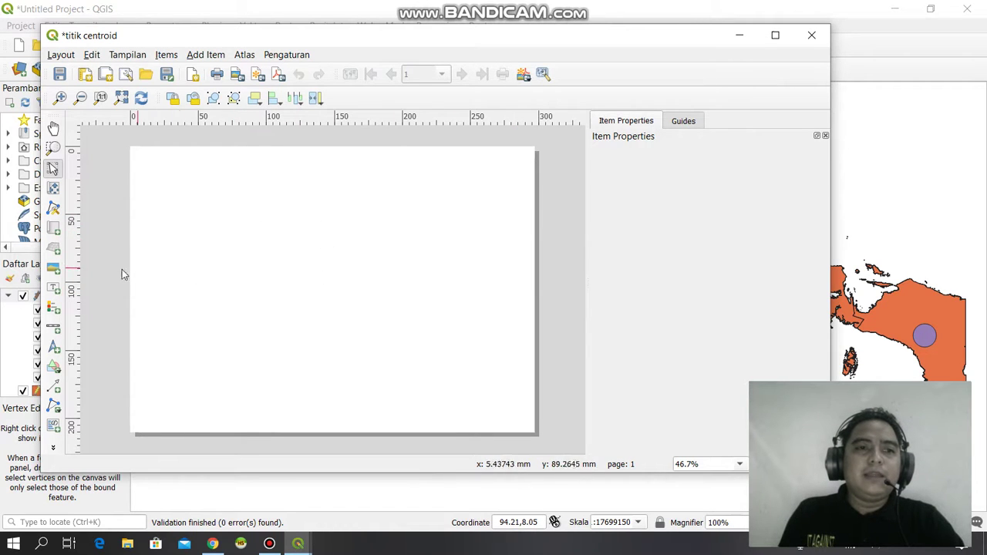
click(54, 229)
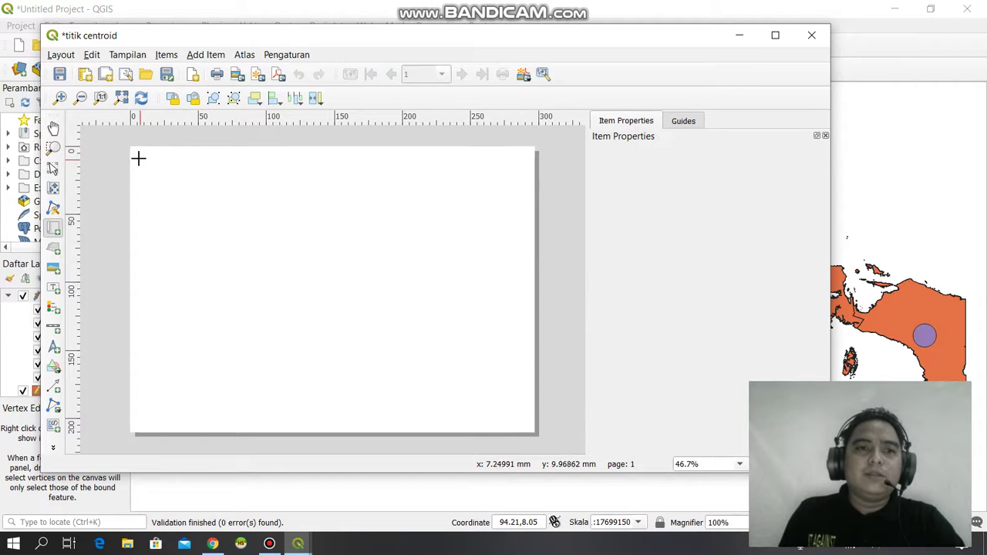
drag(139, 157, 445, 417)
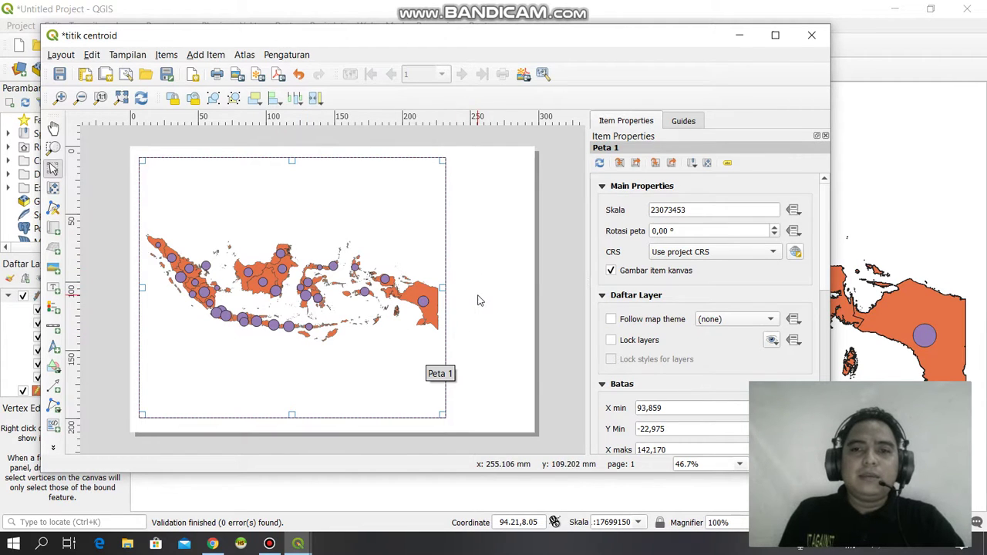
- Add a label in the page's upper right corner reading SEBARAN KASUS, COVID 19 and INDONESIA on three lines
click(54, 291)
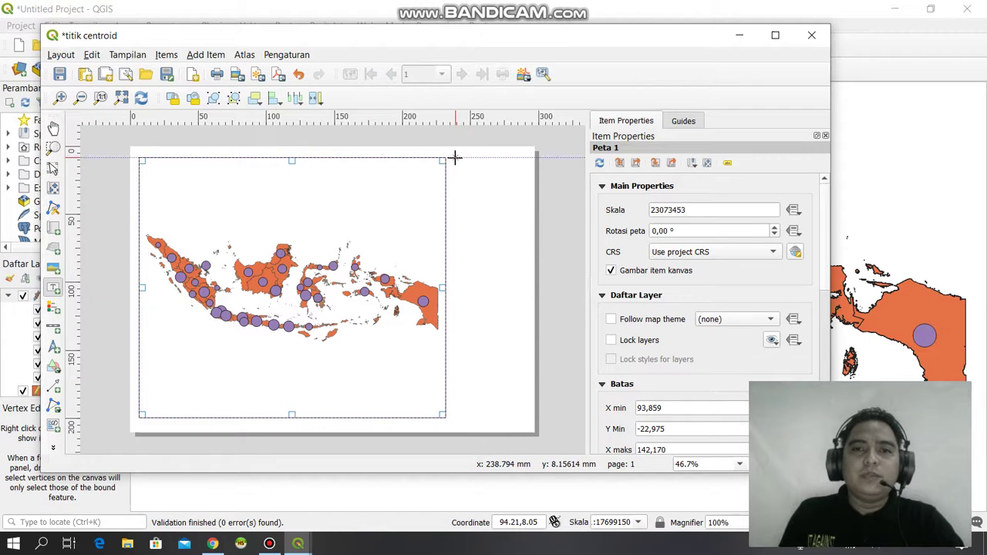
drag(455, 157, 527, 188)
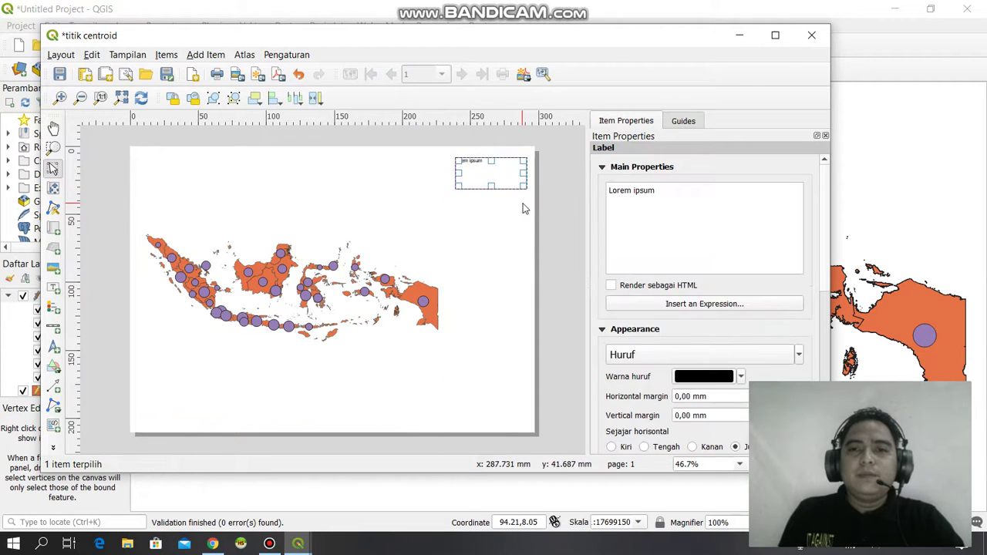
triple_click(701, 192)
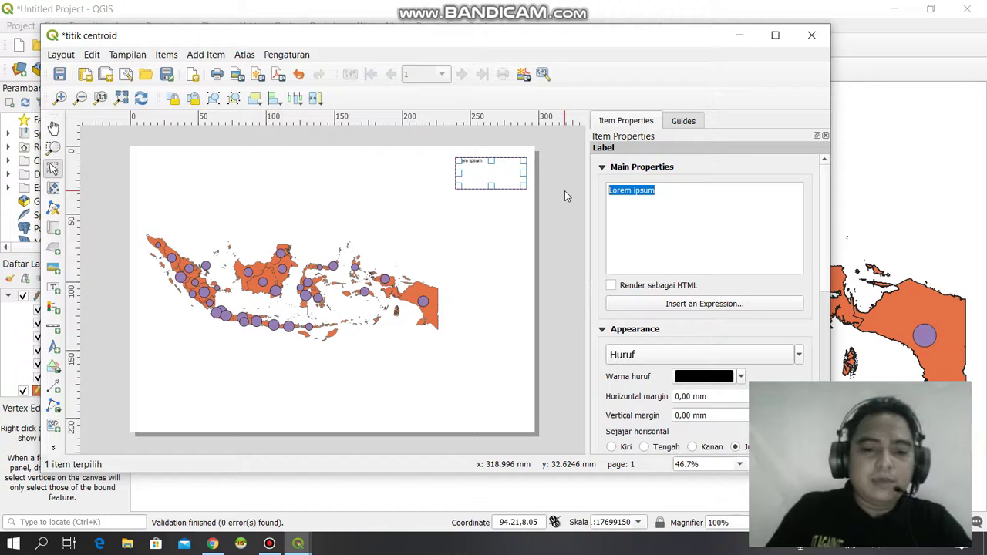
text(S)
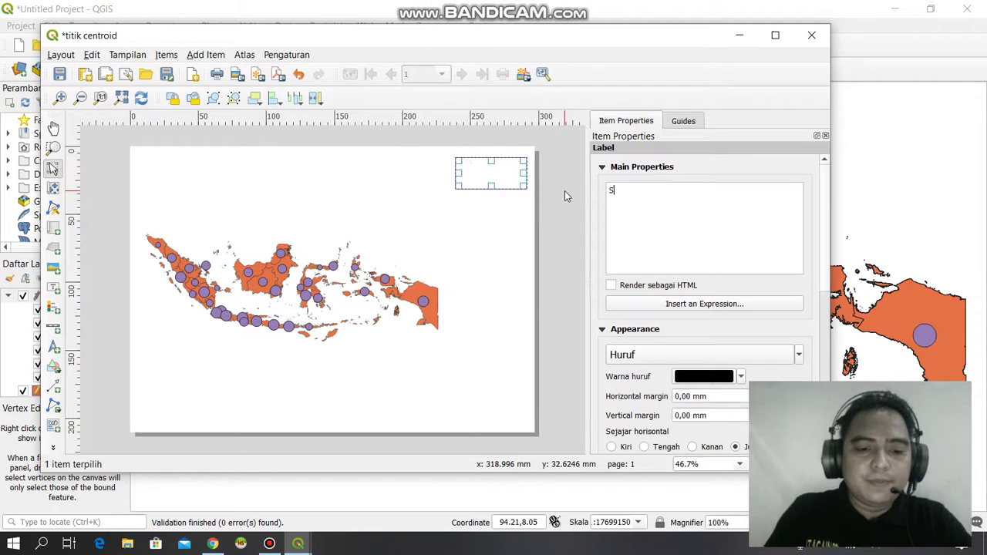
text(EBARAN KASU)
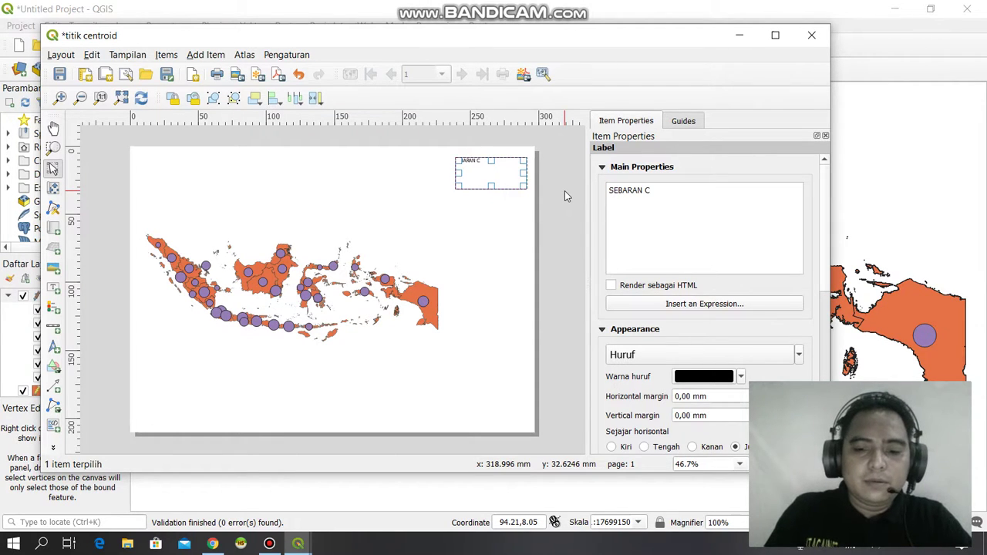
text(SU)
key(Return)
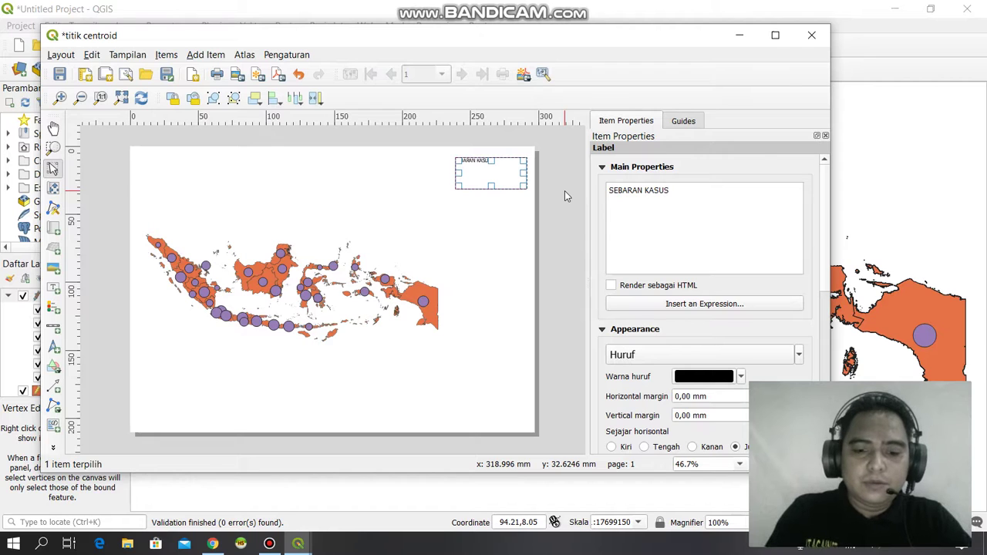
text(COVID 19)
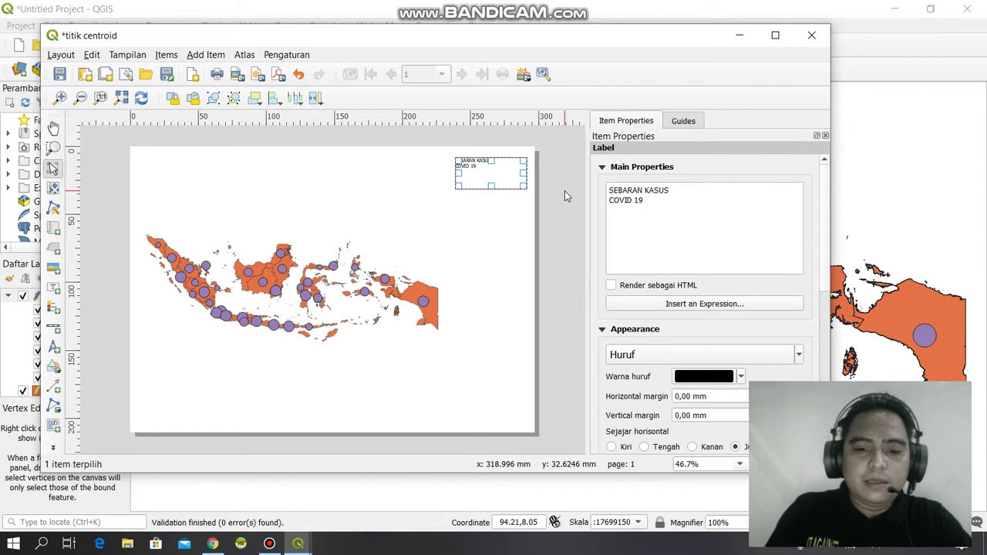
key(Return)
text(INDONESIA)
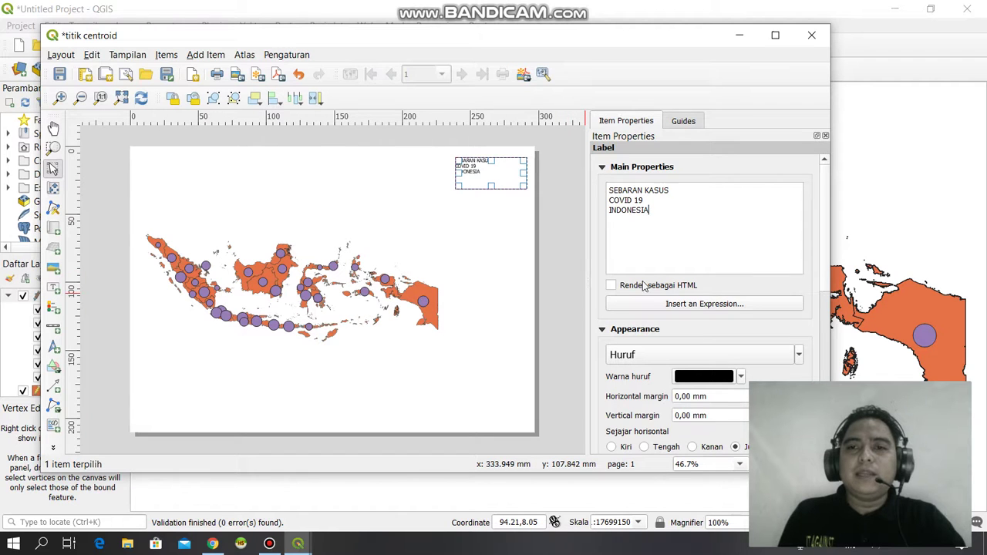
- Set the title label's font to bold at size 12
click(635, 356)
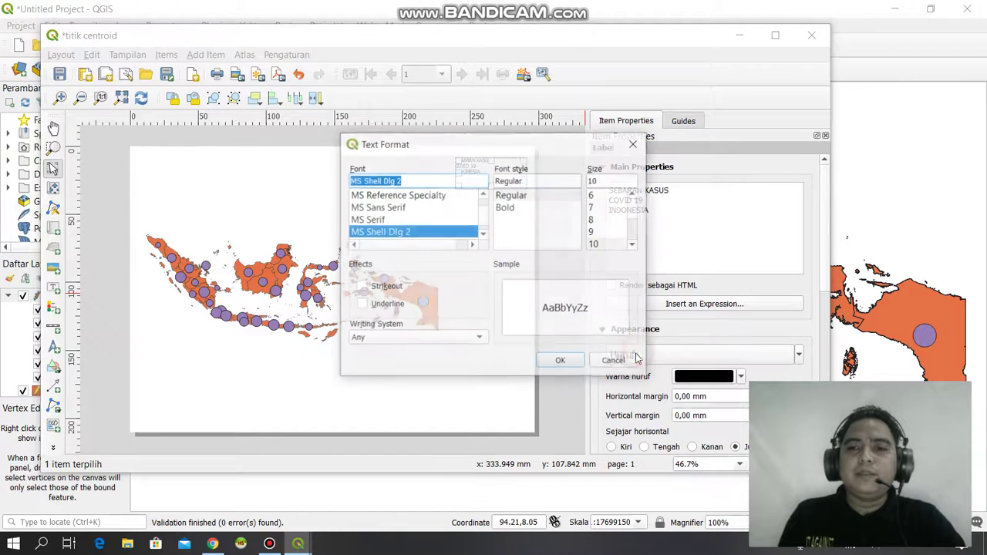
click(509, 208)
click(633, 245)
click(633, 245)
click(633, 245)
click(598, 232)
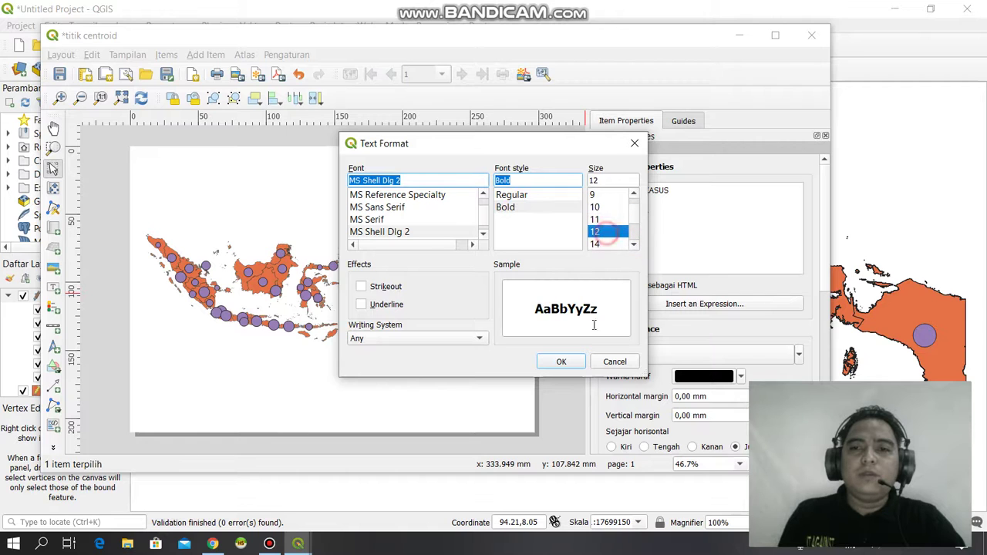
click(561, 362)
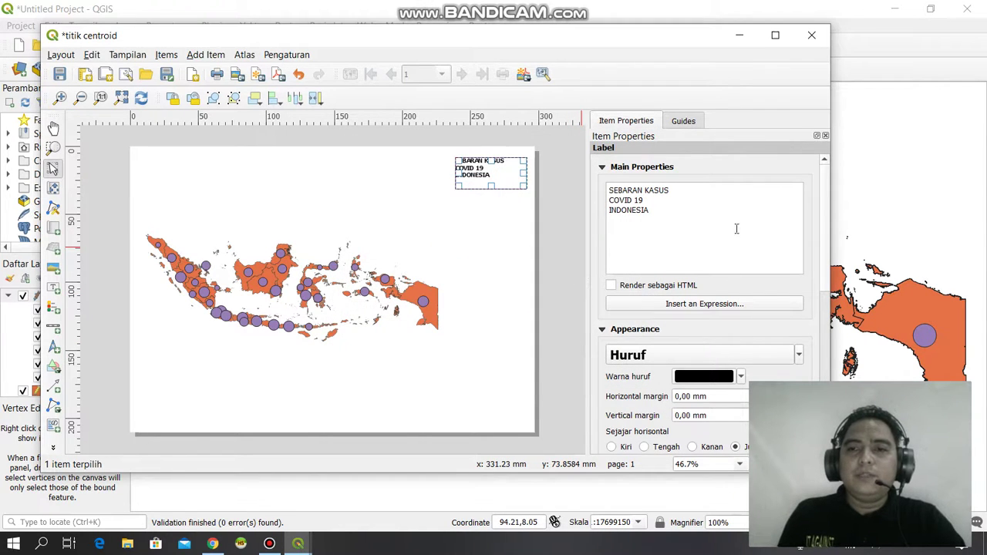
- Centre the title label's text horizontally and deselect the label
drag(822, 251, 828, 326)
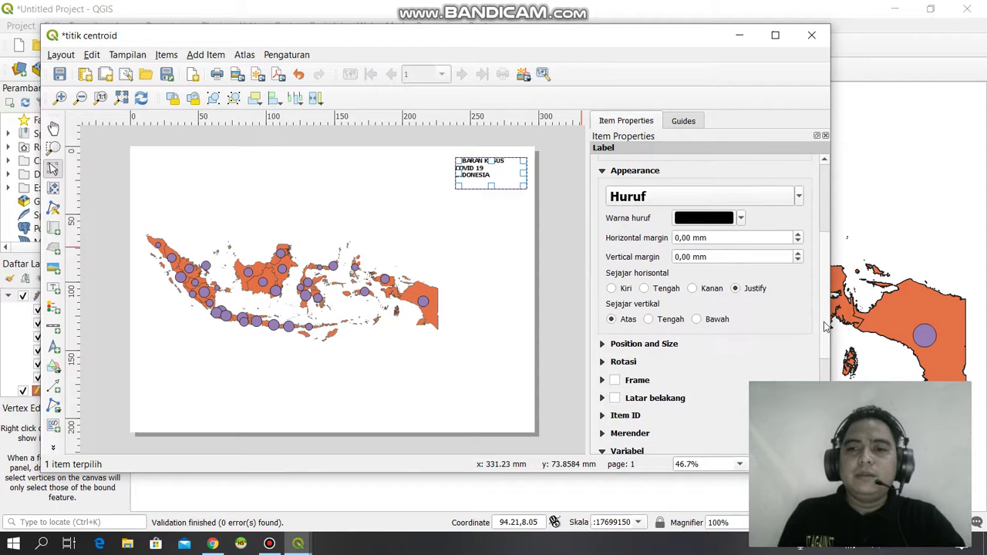
click(654, 287)
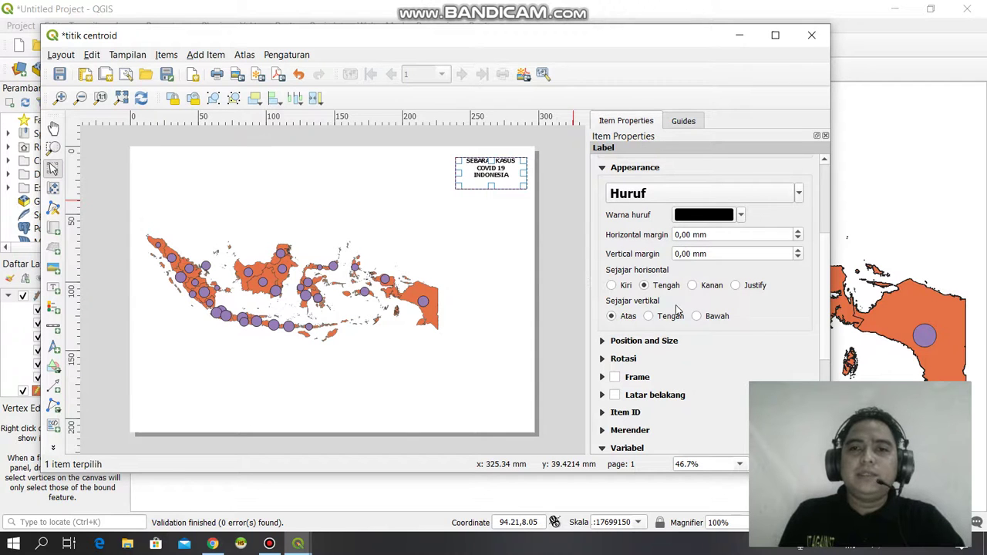
click(496, 213)
click(485, 174)
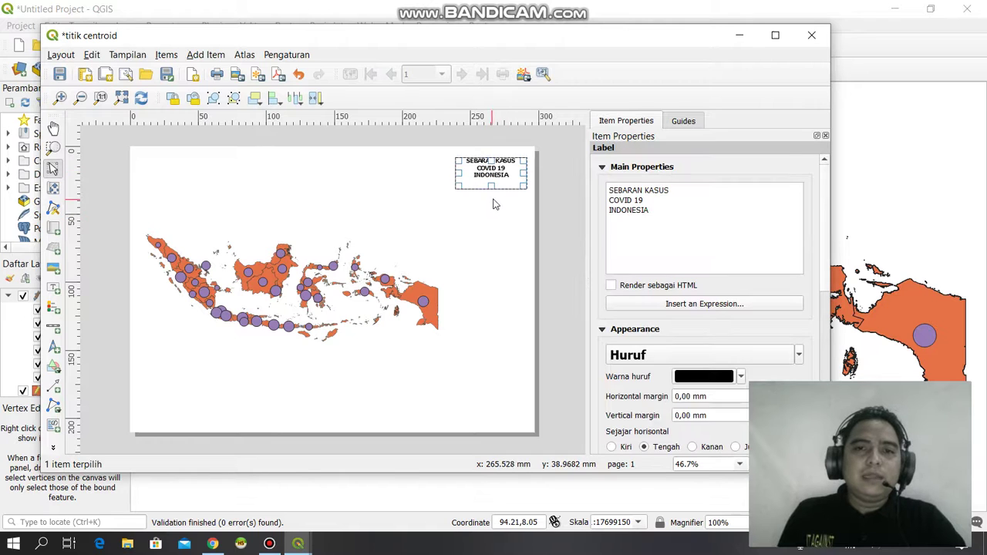
click(493, 187)
click(507, 235)
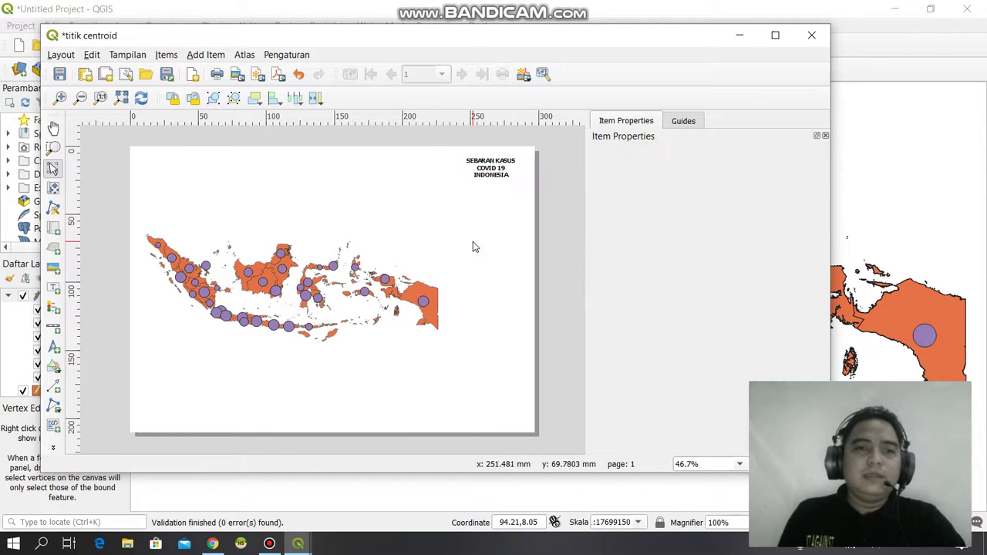
- Add a north arrow, shrink its frame to about 15 by 19 mm, and centre it beneath the title label
click(53, 347)
click(491, 198)
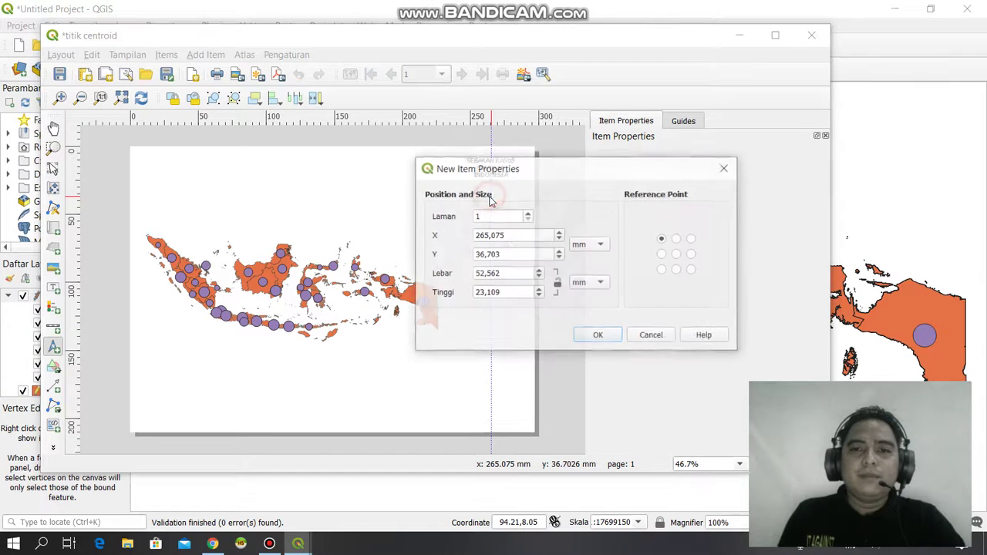
click(584, 335)
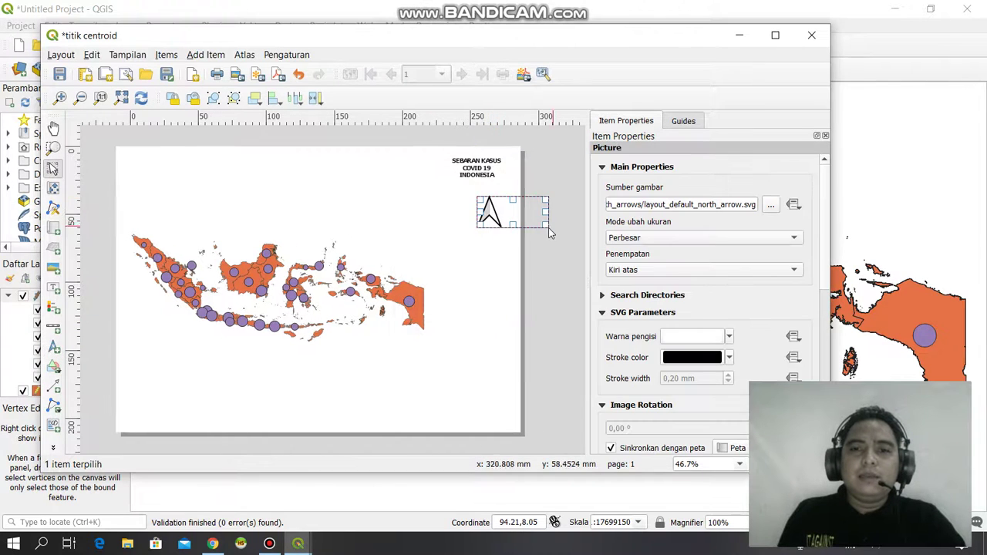
drag(544, 224, 510, 218)
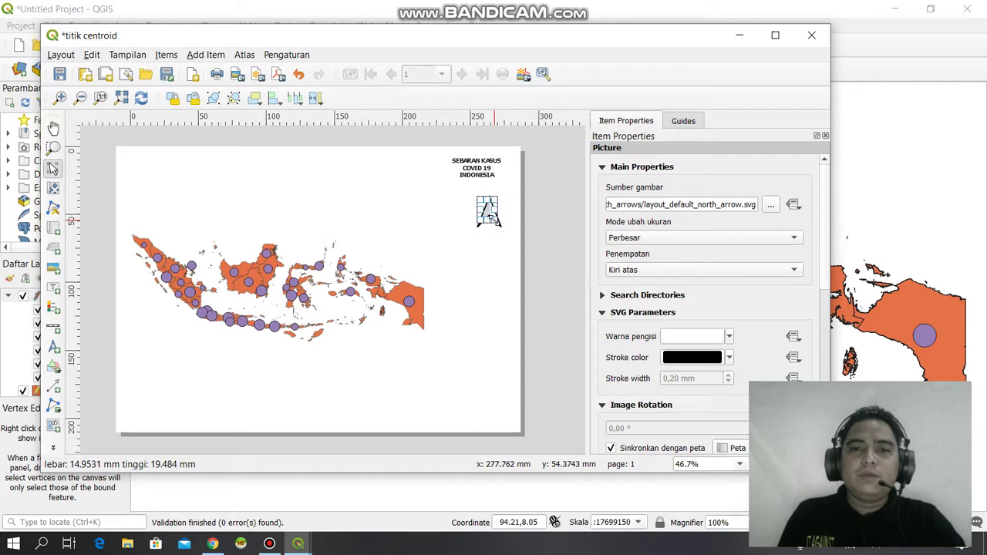
drag(499, 214, 479, 202)
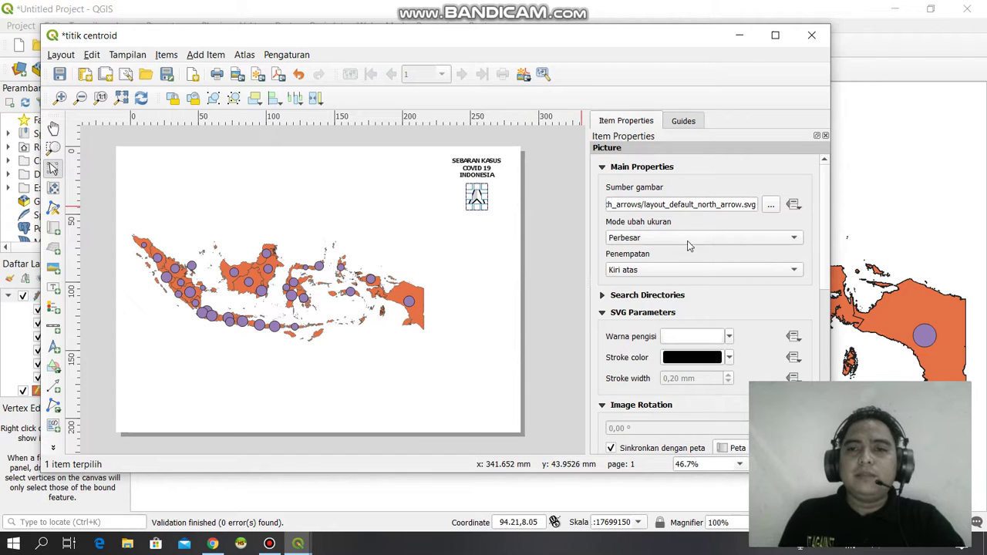
- Replace the north arrow's picture with the arrow-in-a-circle symbol from the SVG library
click(652, 297)
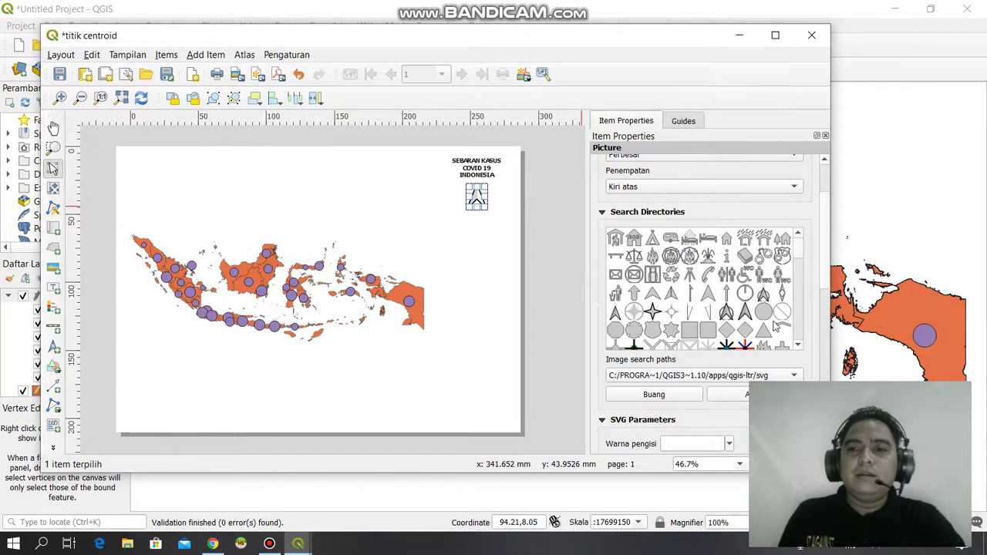
click(726, 313)
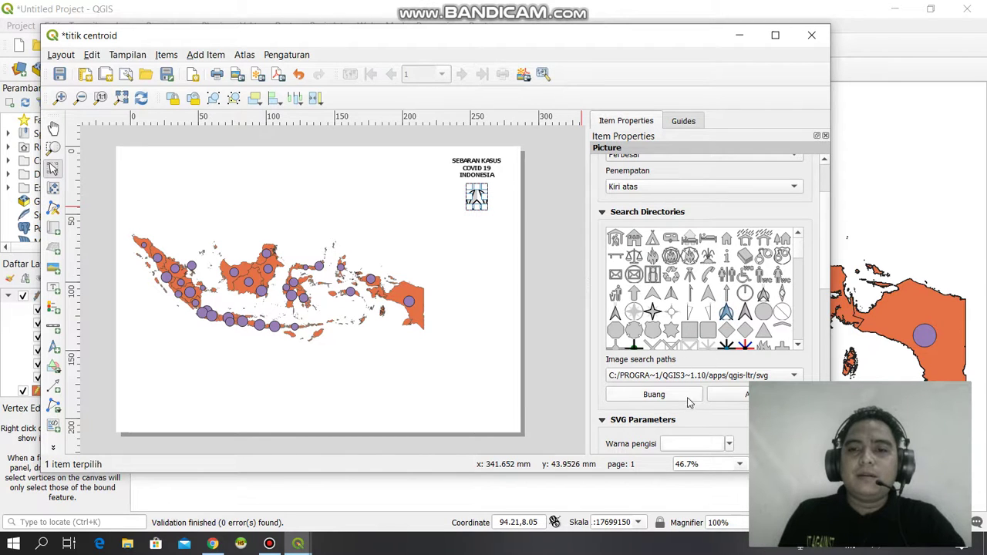
click(485, 229)
click(474, 202)
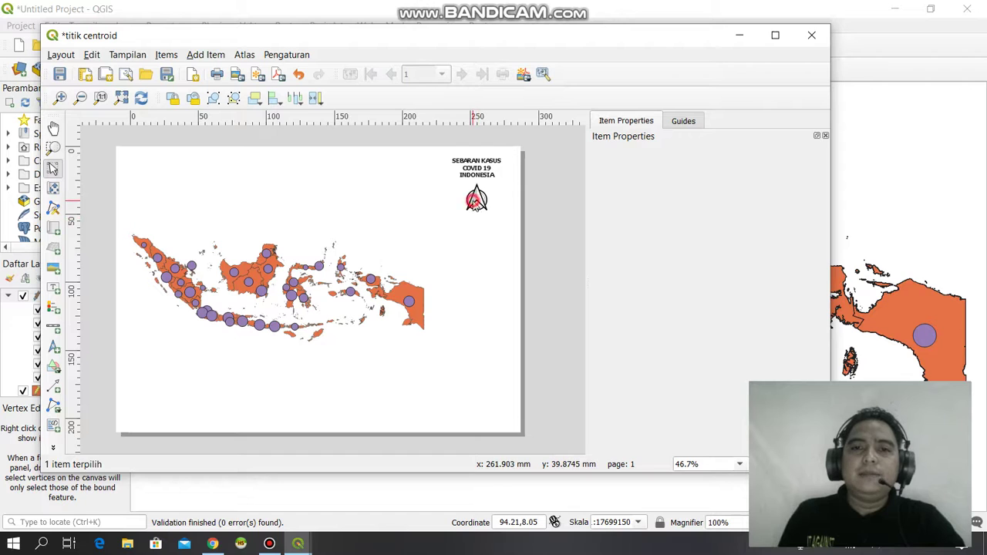
click(479, 253)
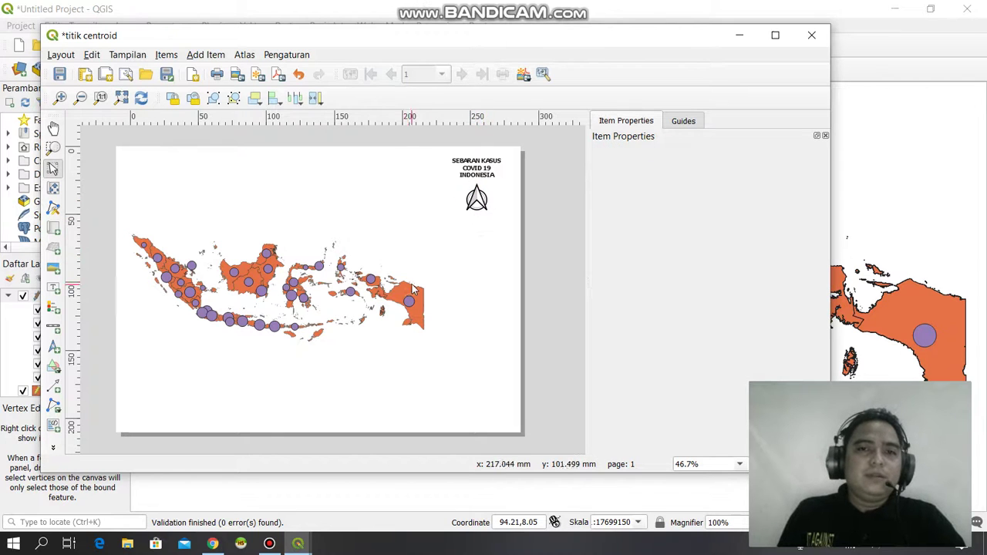
- Add a scale bar to the page and move it beneath the north arrow
click(53, 329)
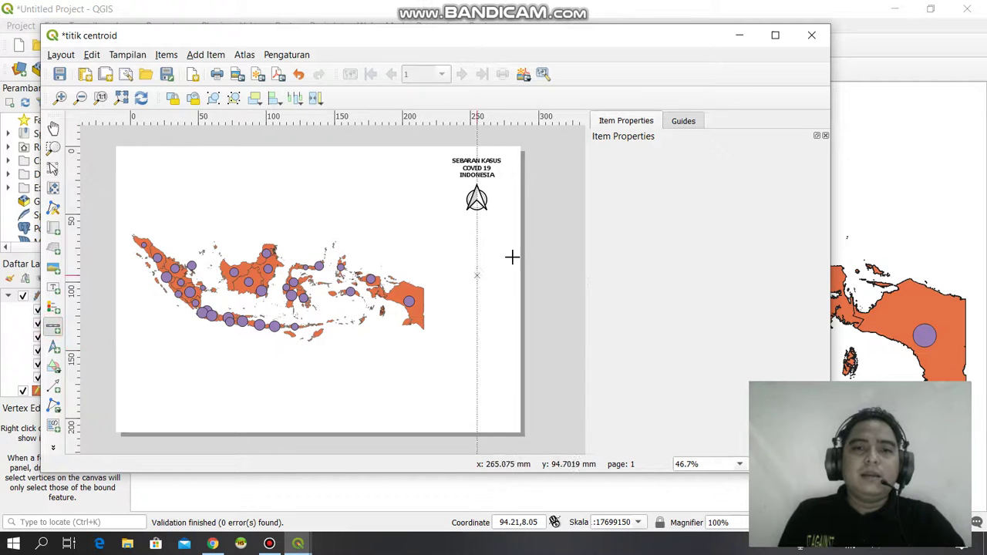
click(476, 235)
click(613, 337)
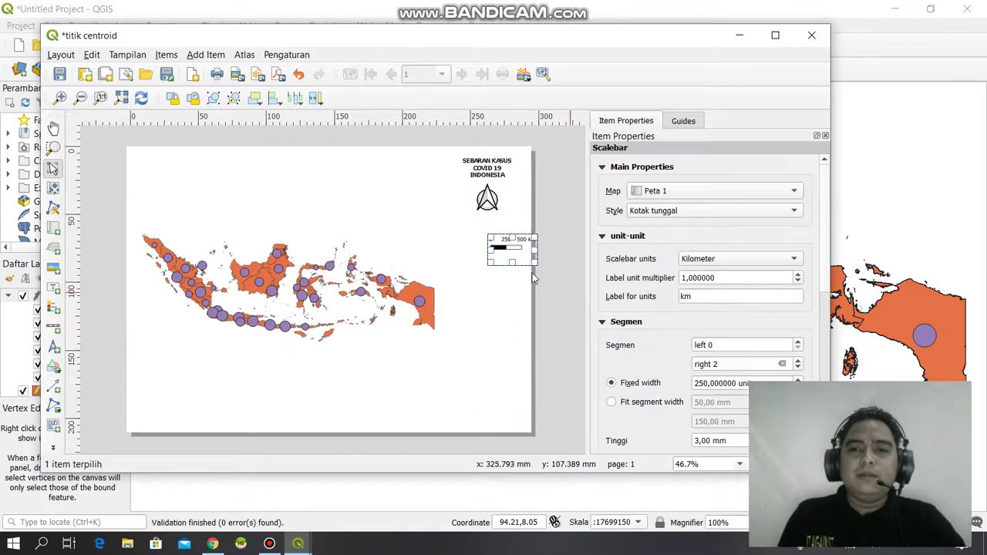
drag(498, 248, 475, 241)
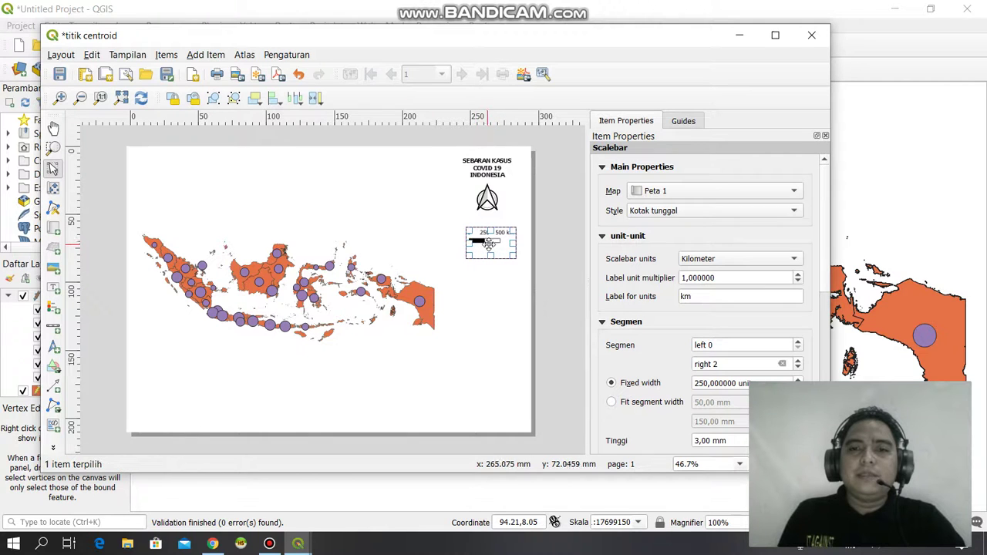
- Set the scale bar style to Tanda Centang Garis Atas and move the bar up closer to the north arrow
click(711, 213)
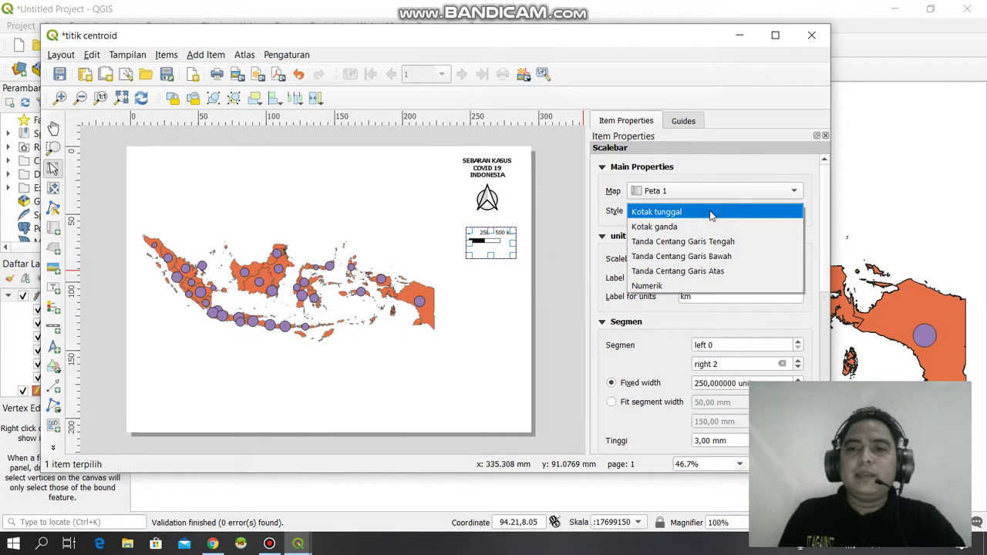
click(686, 271)
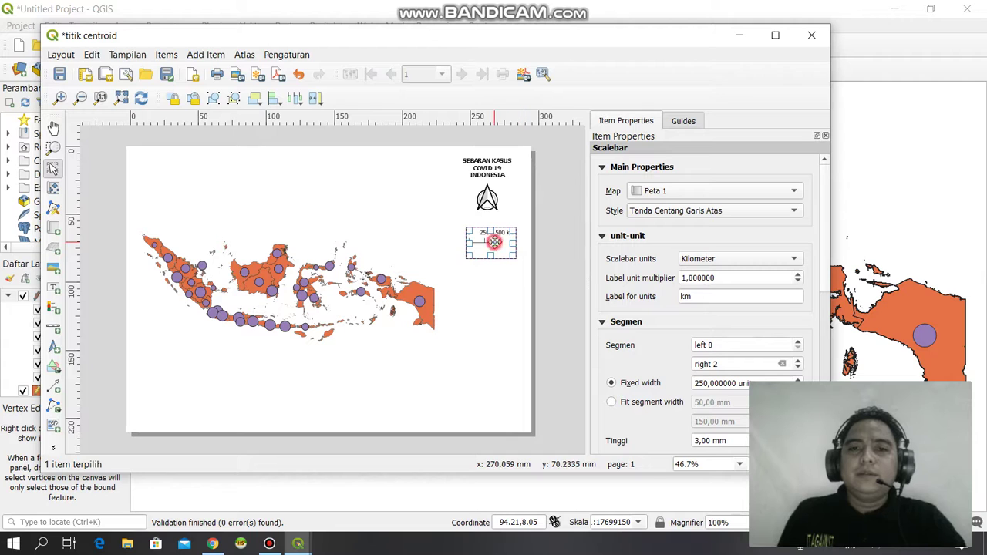
drag(493, 242, 493, 233)
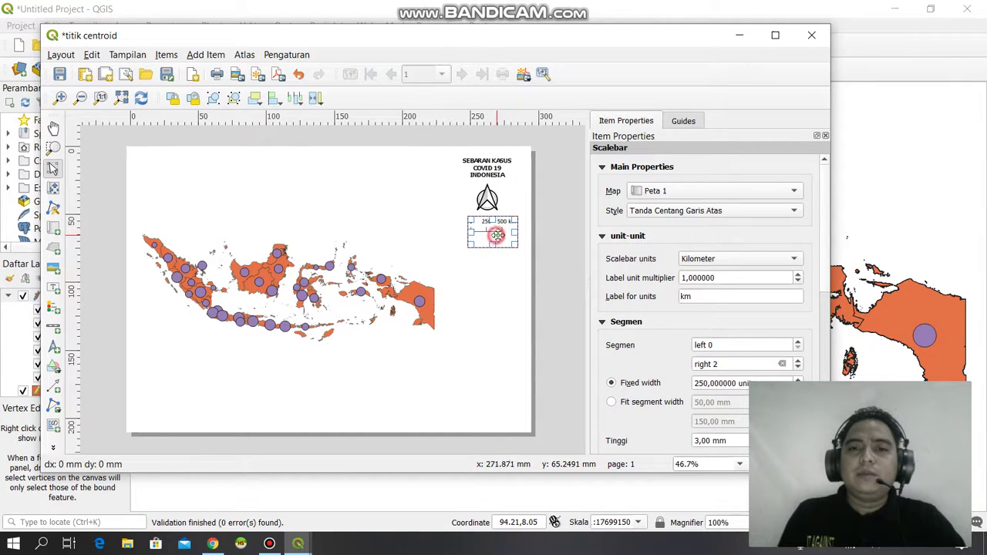
click(503, 279)
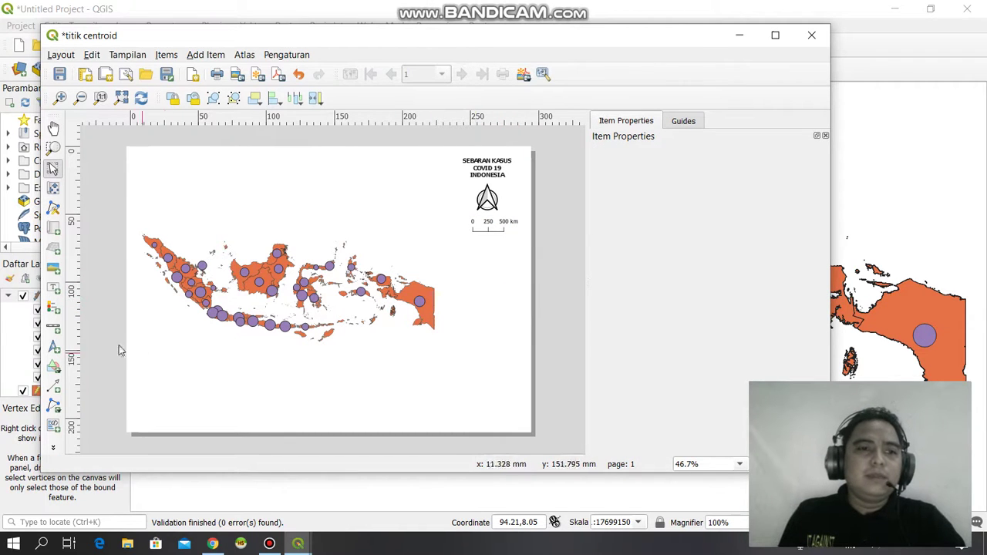
- Add a legend to the page and place it just below the scale bar
click(54, 311)
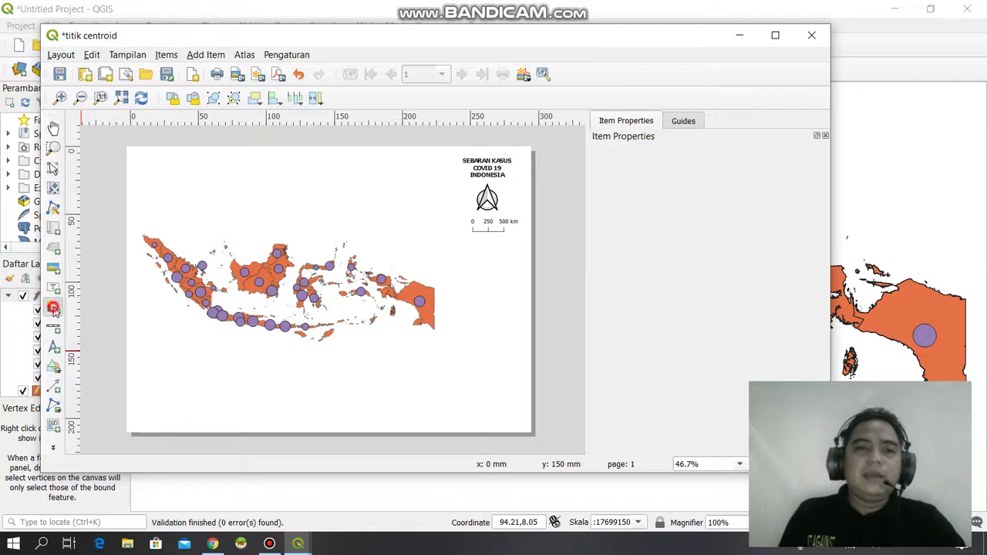
click(469, 254)
click(594, 334)
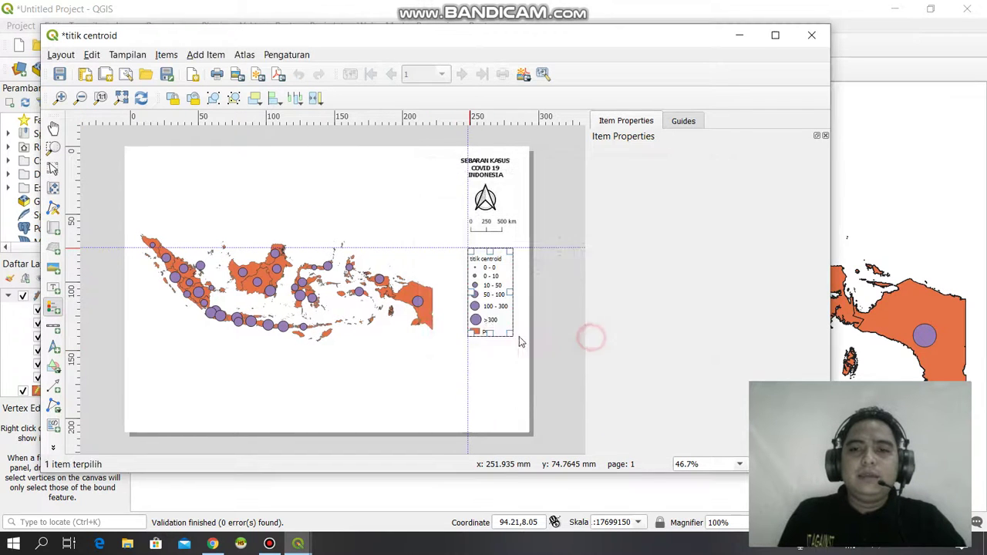
drag(485, 302, 481, 295)
- Set the legend's title to KETERANGAN
click(678, 189)
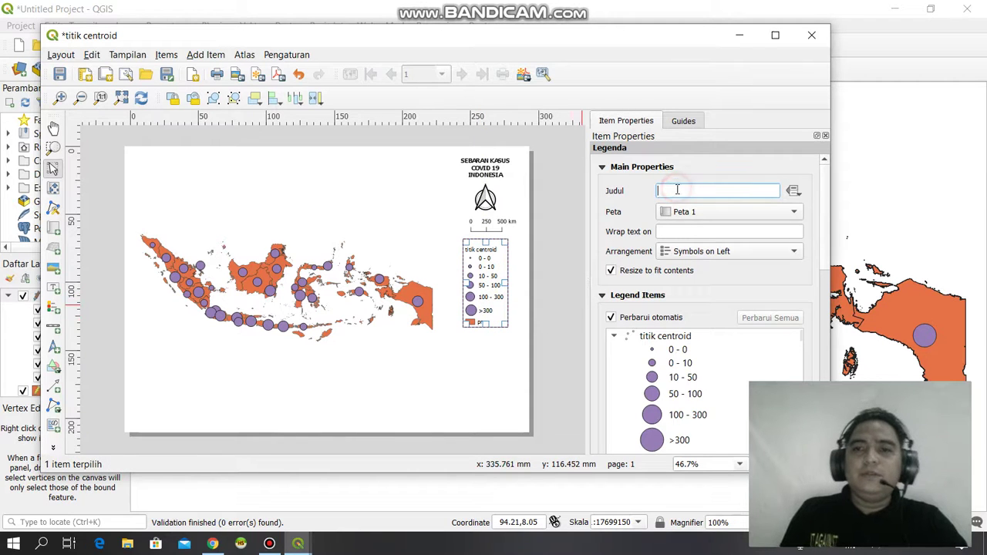
text(KETERANG)
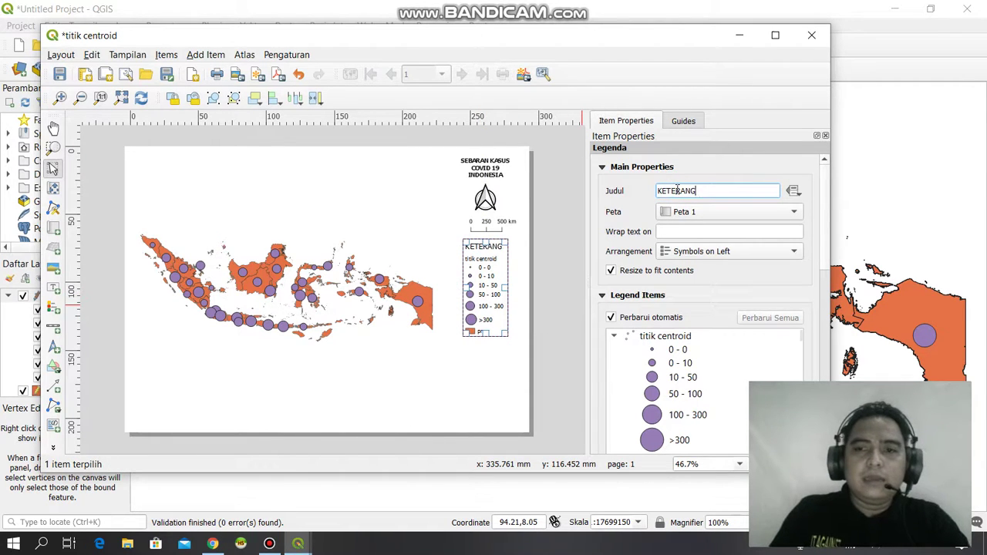
text(AN)
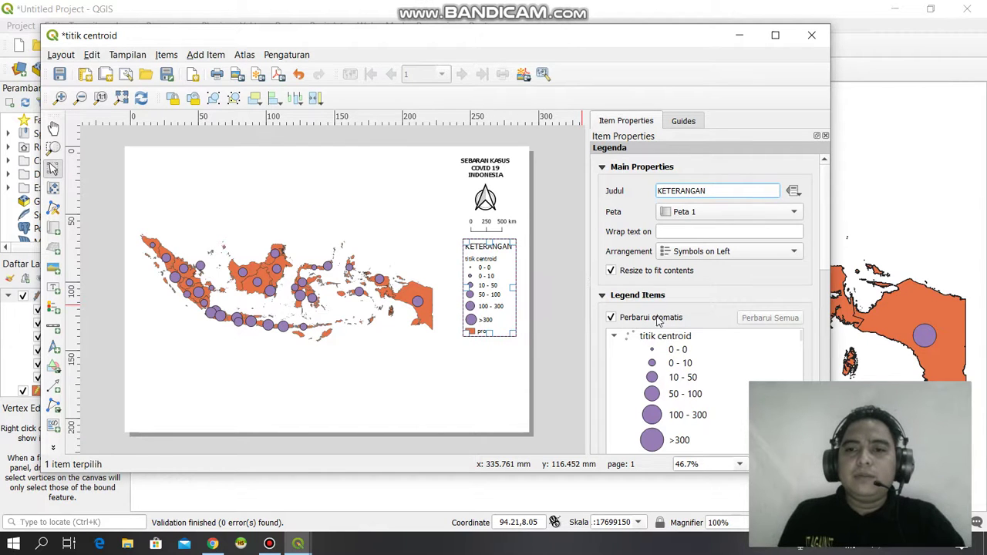
- Turn off the legend's automatic updating and rename its titik centroid entry as KELAS KASUS
click(627, 319)
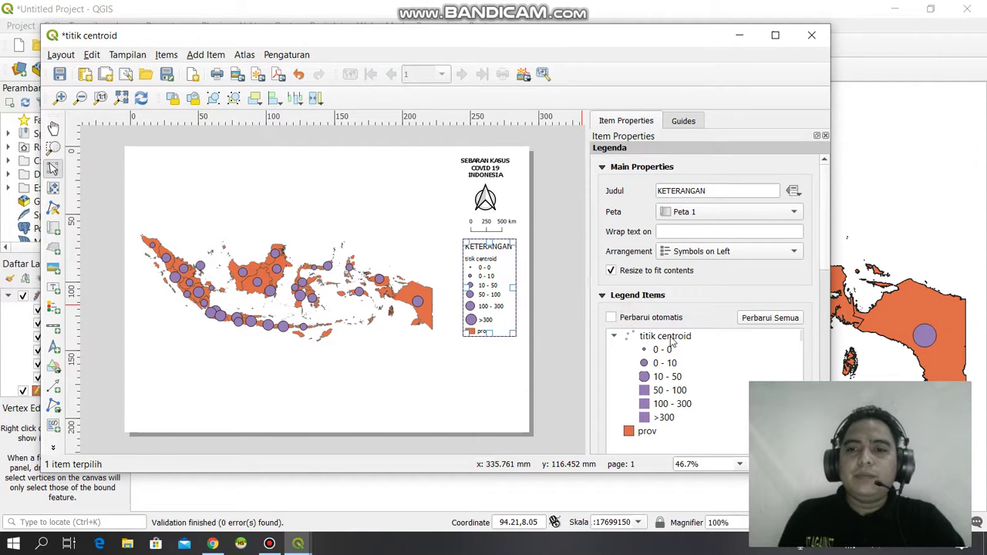
click(671, 339)
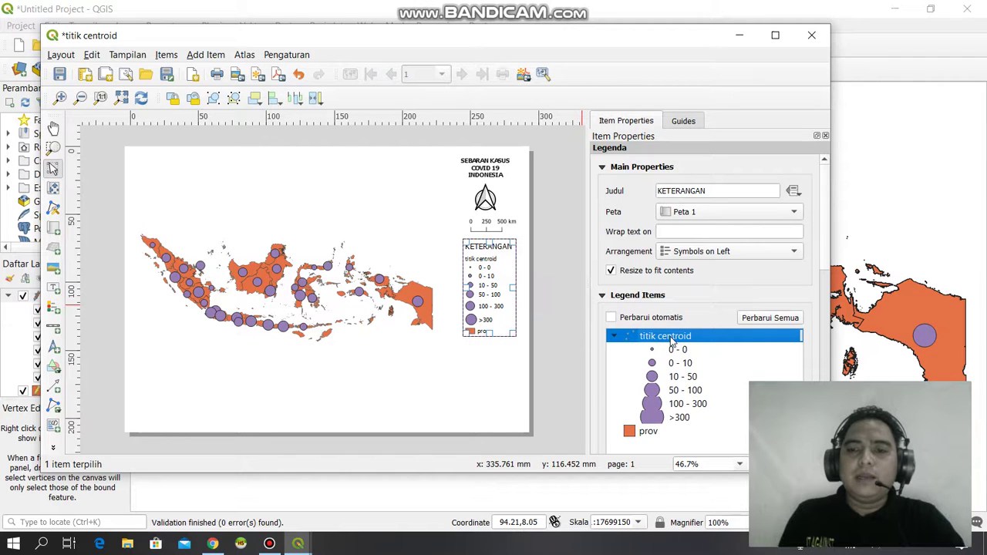
double_click(662, 340)
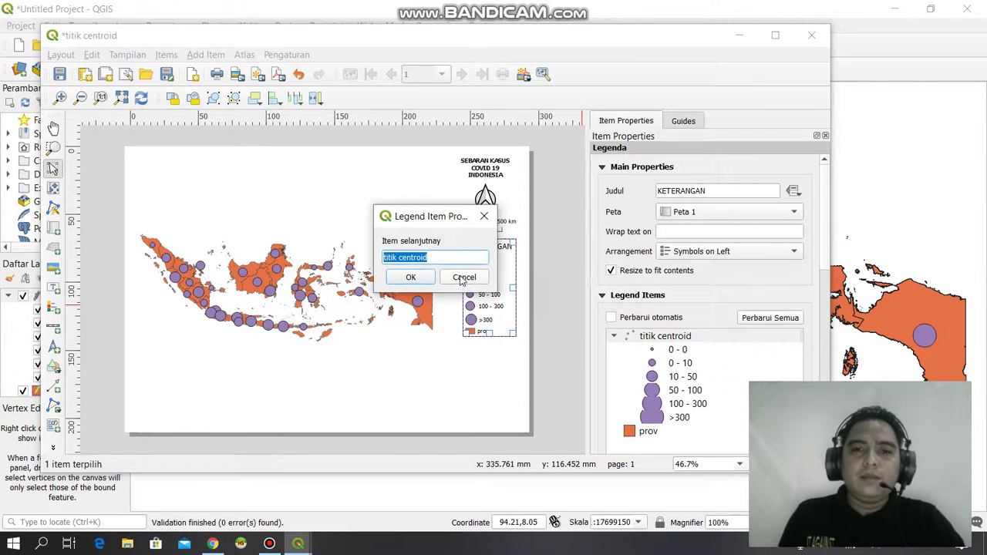
text(KELAS KASUS)
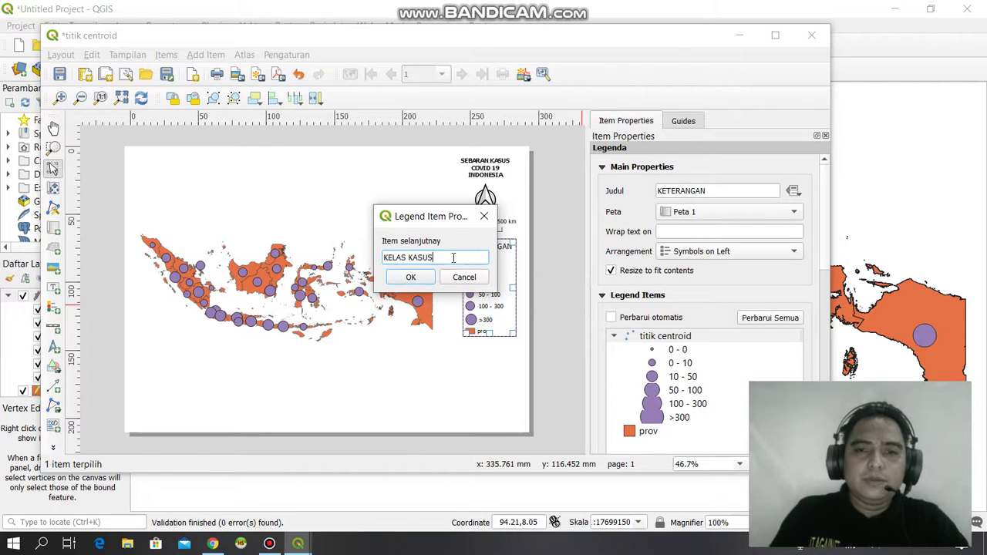
click(421, 280)
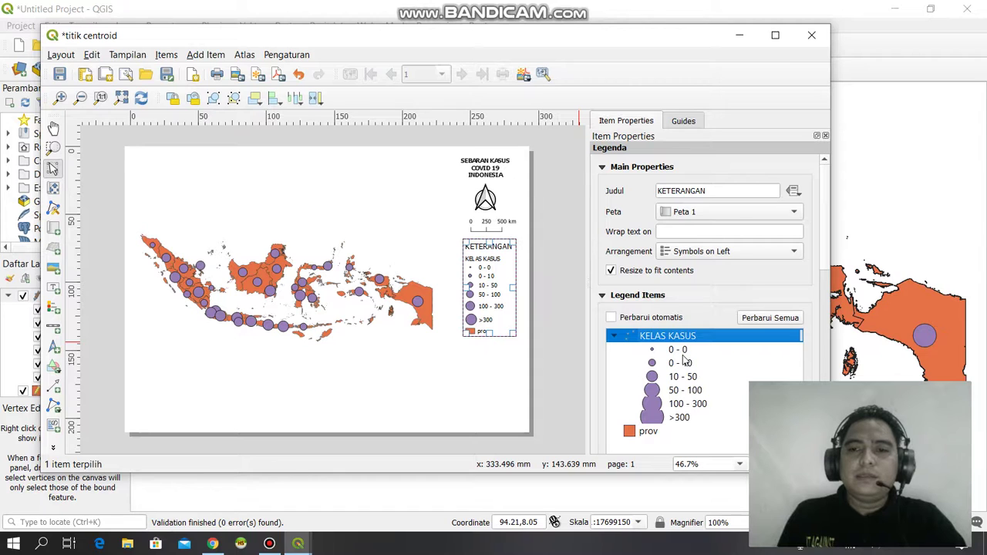
- Remove the prov entry from the legend's items and deselect the legend
click(652, 434)
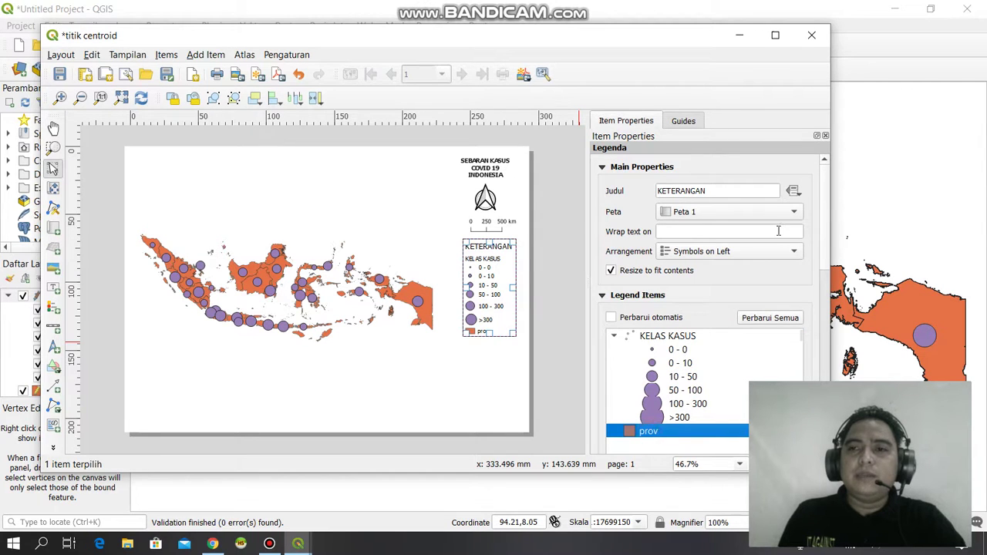
drag(827, 259, 826, 309)
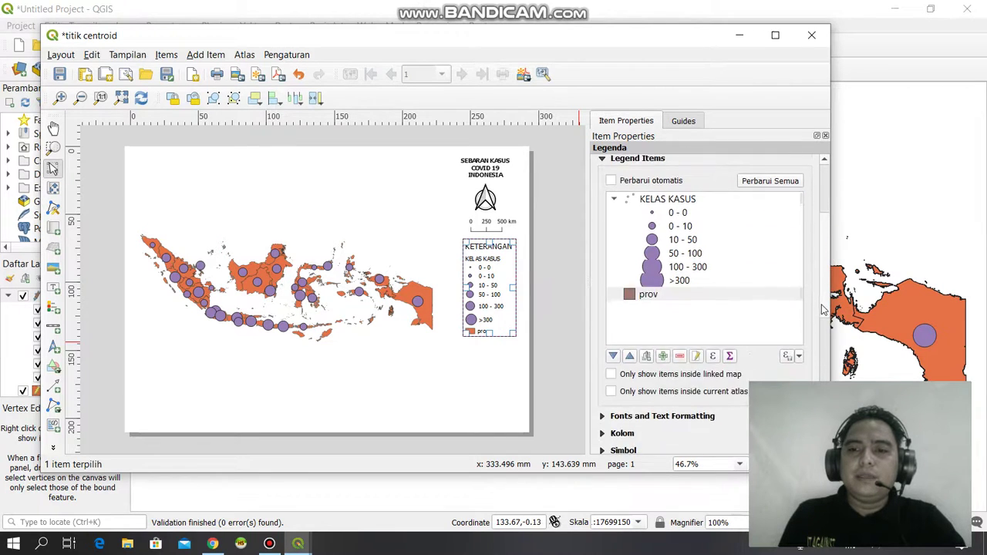
click(673, 296)
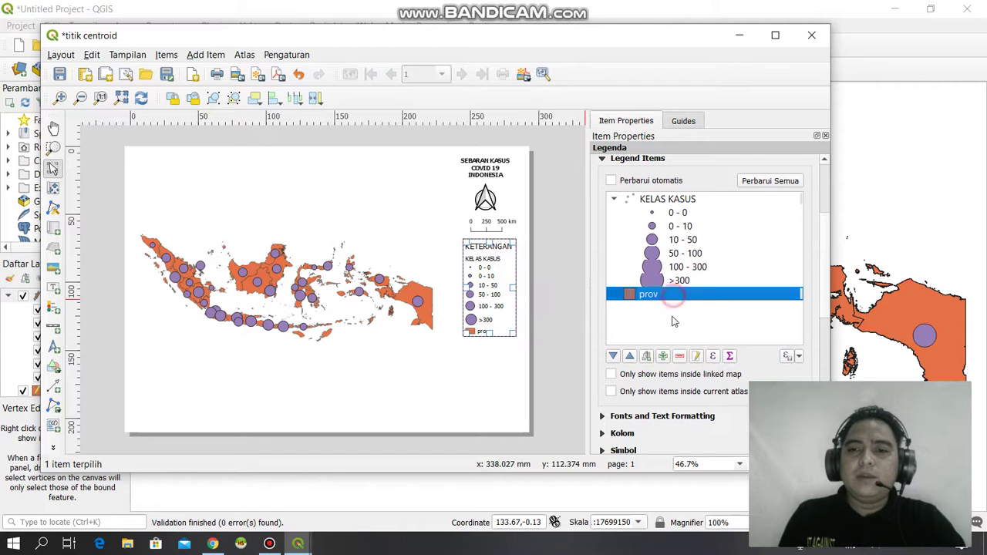
click(680, 357)
click(485, 347)
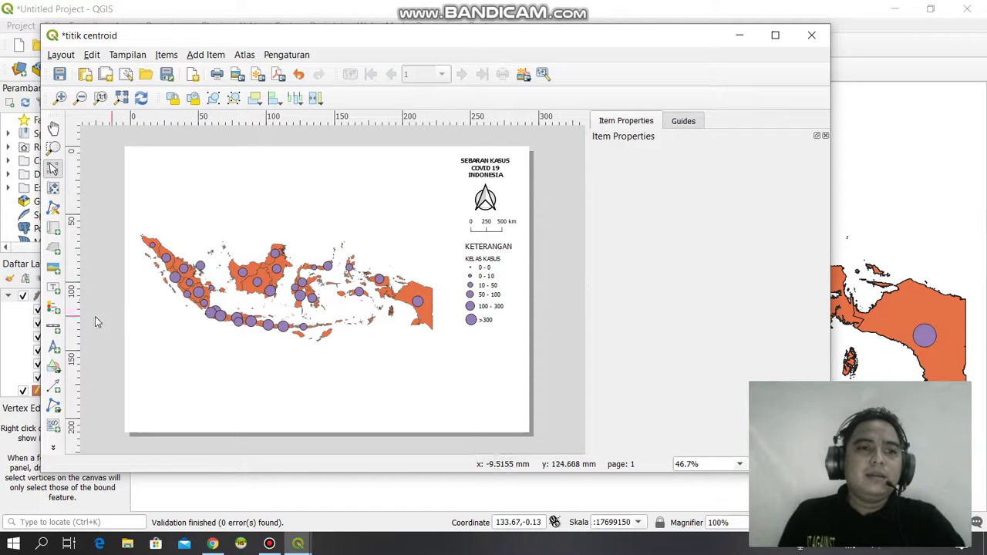
- Add an empty picture item to the page below the legend
click(52, 270)
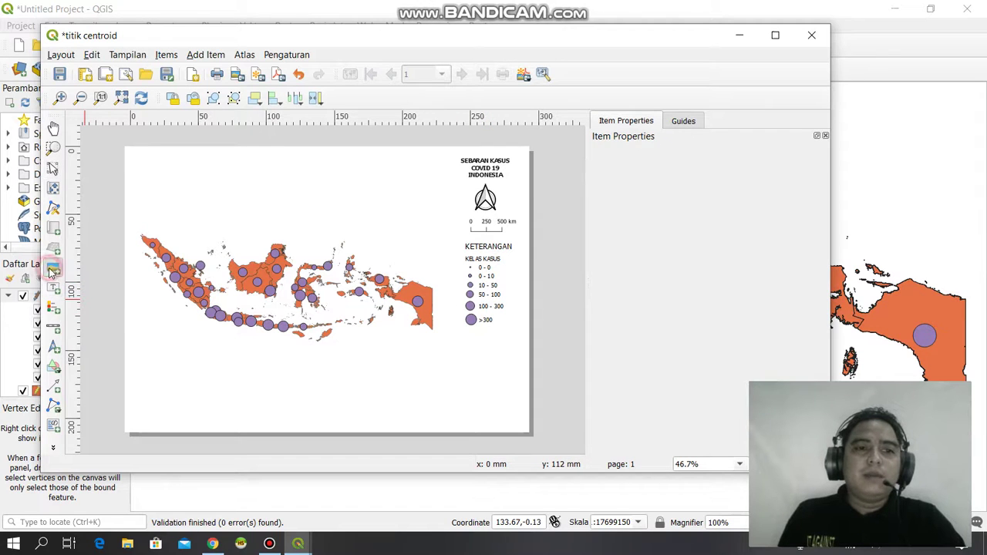
click(482, 347)
click(597, 336)
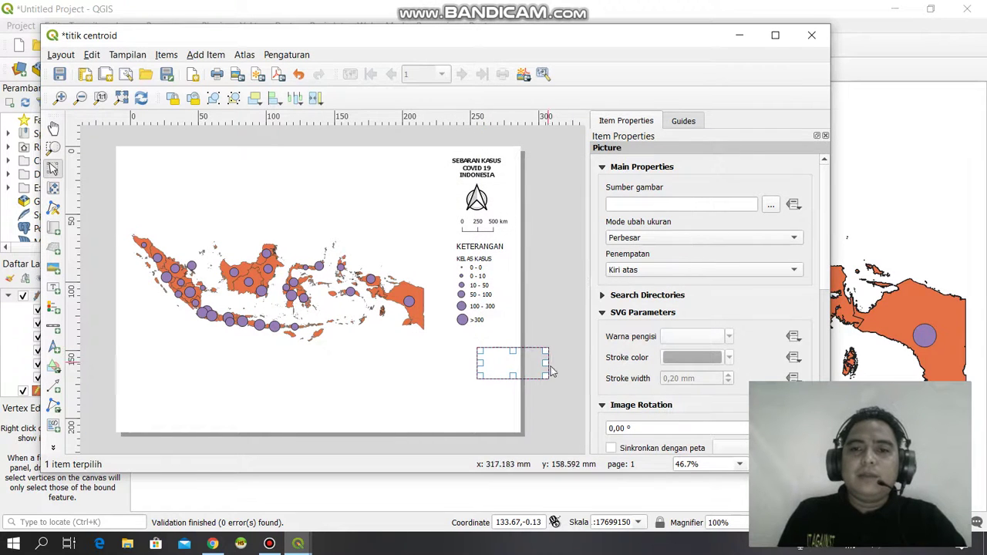
- Load logo-uniska-ok.png into the picture item and fit the logo centred just beneath the legend
click(771, 205)
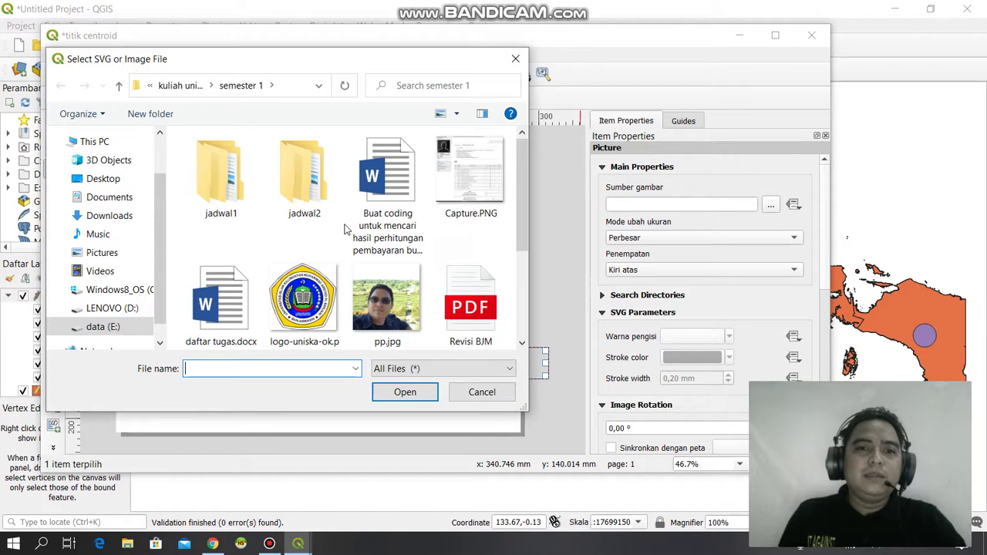
click(304, 300)
click(405, 394)
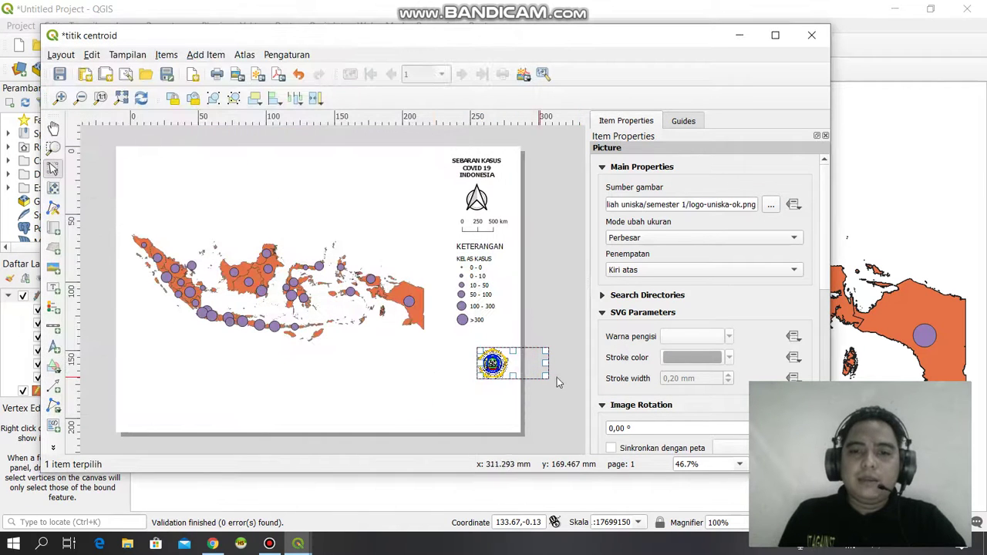
drag(546, 376, 484, 368)
click(489, 401)
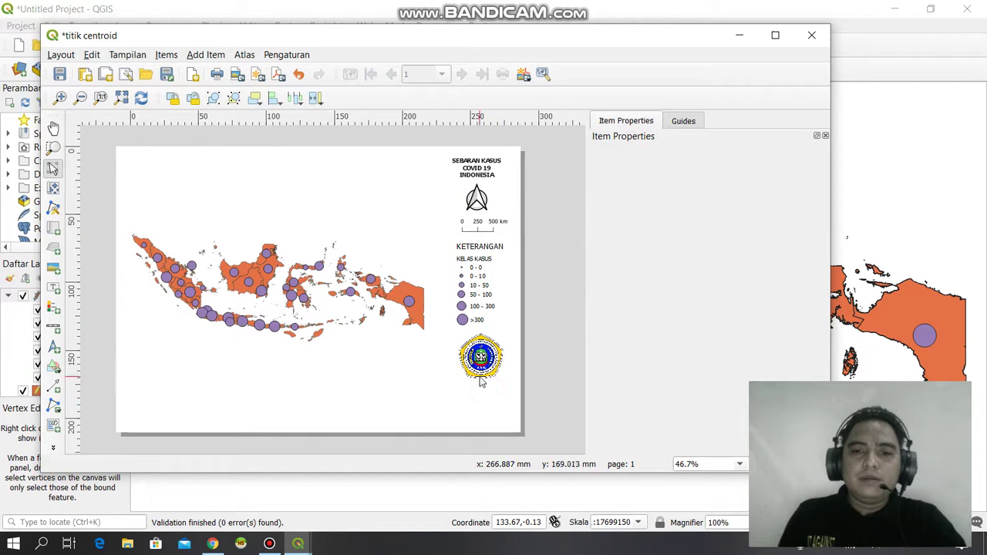
- Add a text label to the page below the logo
click(54, 287)
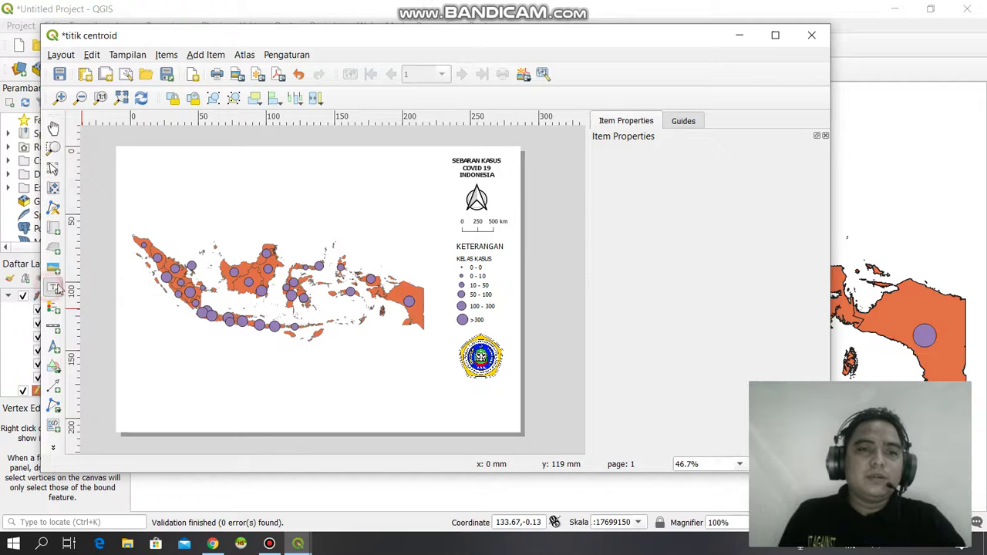
click(462, 393)
click(595, 333)
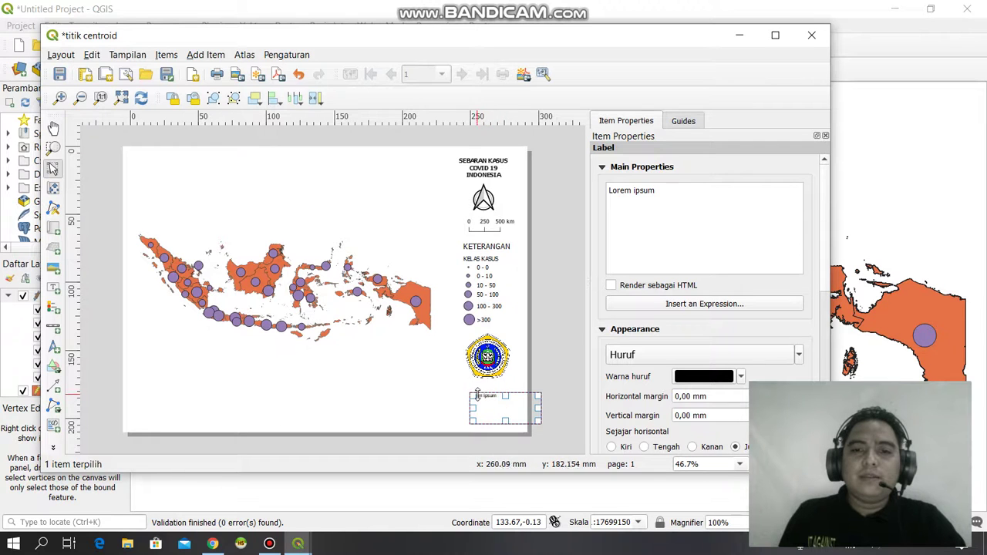
- Replace the new label's text with "Dibut Oleh :" and the author's full name on a second line
click(701, 195)
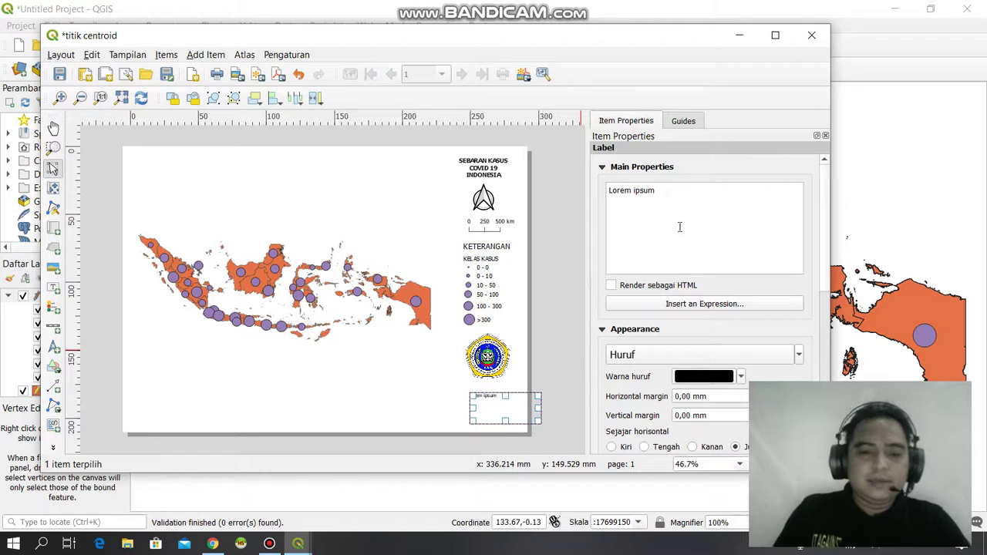
key(ctrl+a)
text(D)
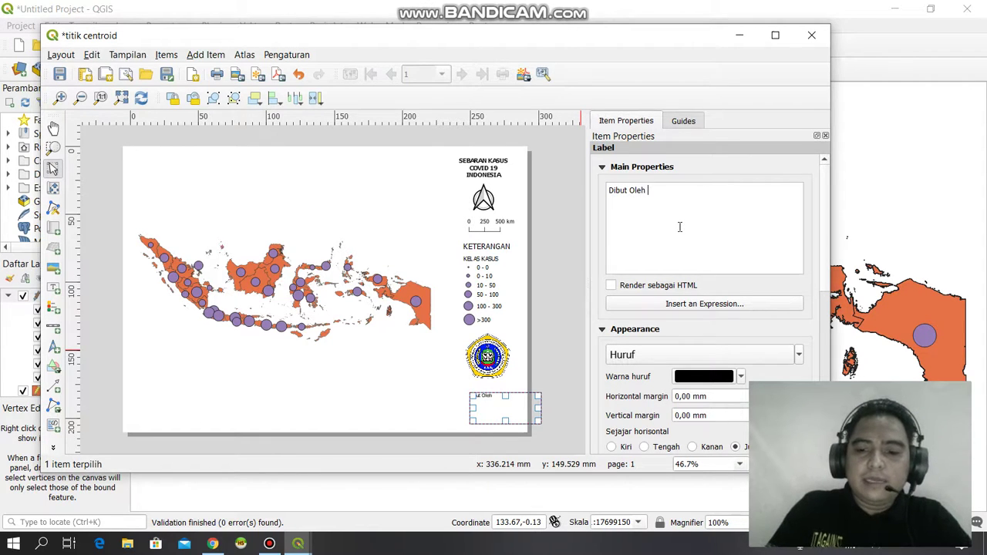
text(ibut Oleh :)
key(Return)
text(Antung M. ramadhan)
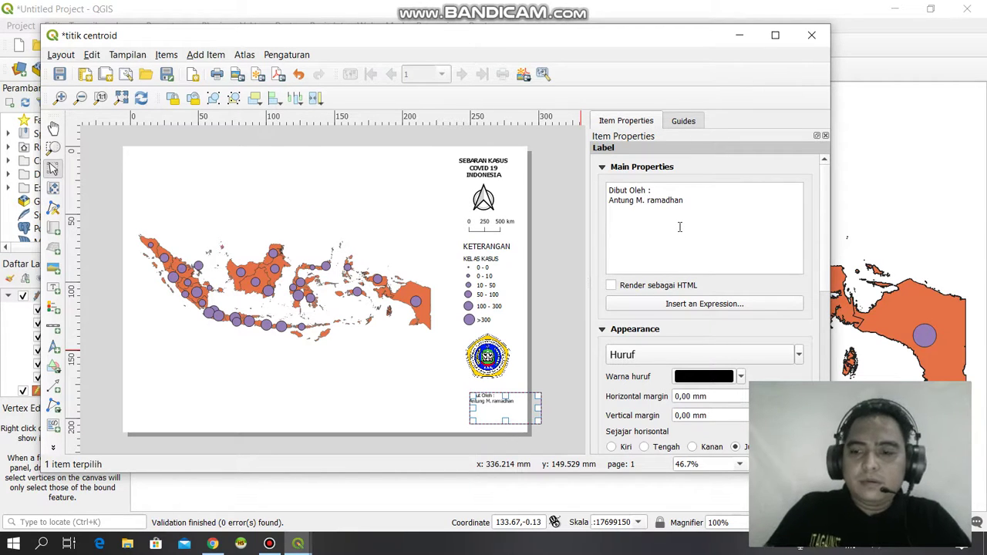
text(R)
click(686, 205)
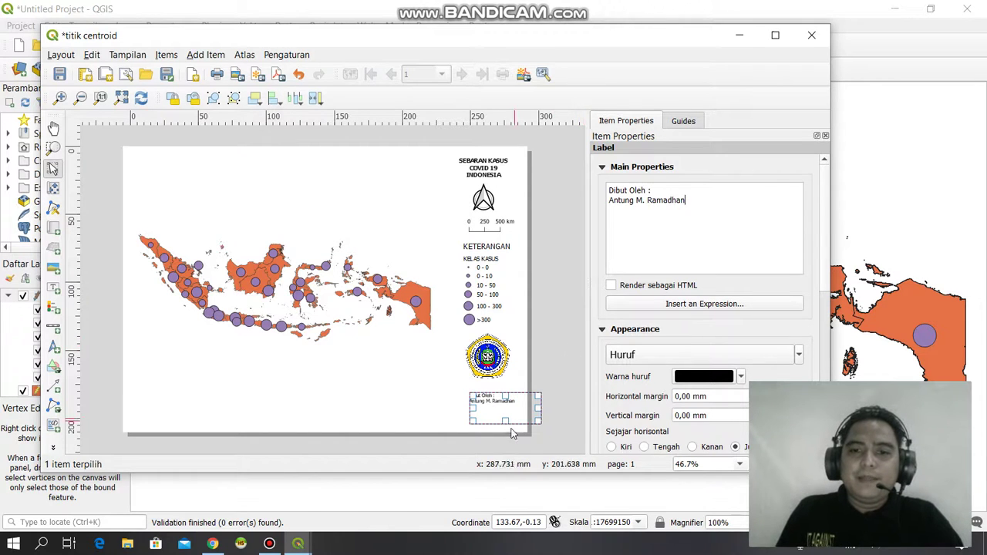
click(433, 409)
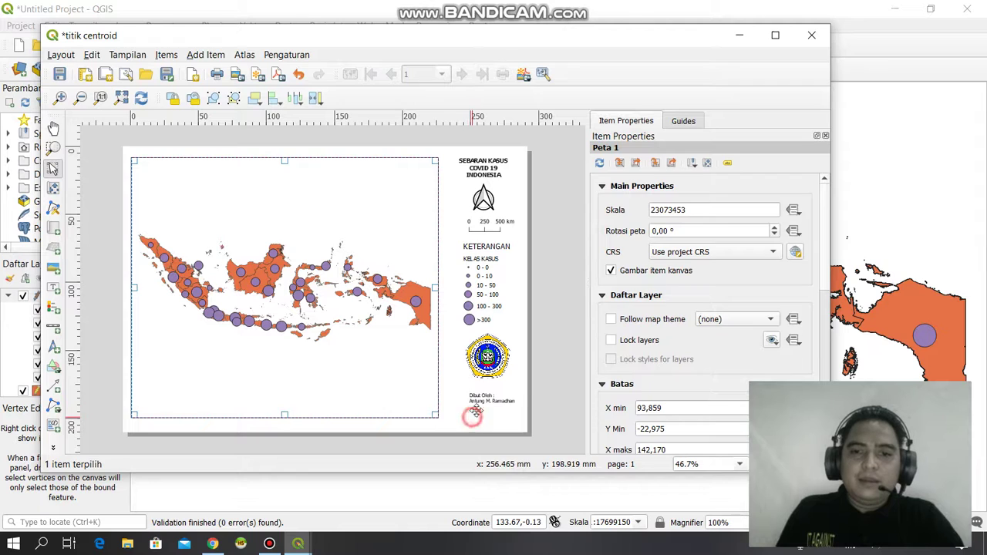
click(474, 399)
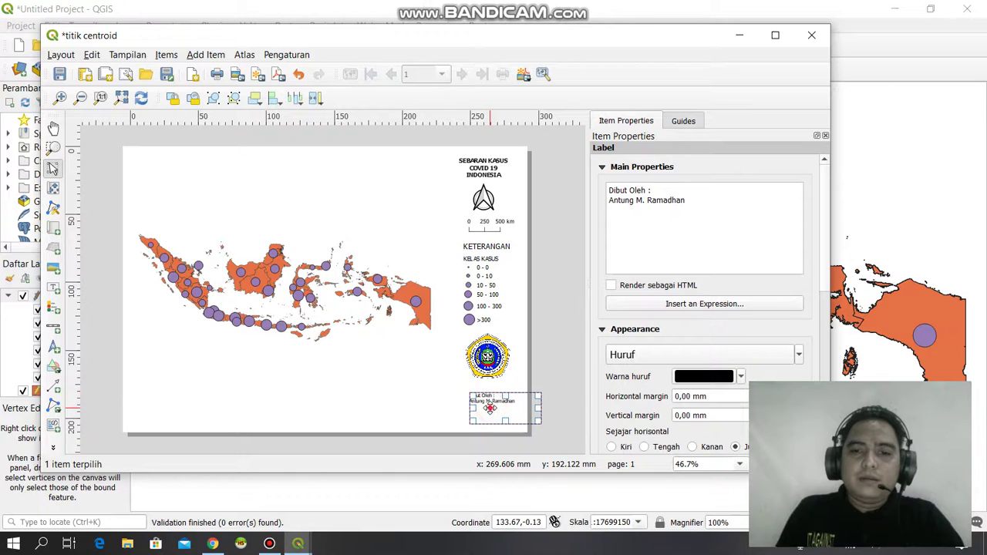
click(427, 396)
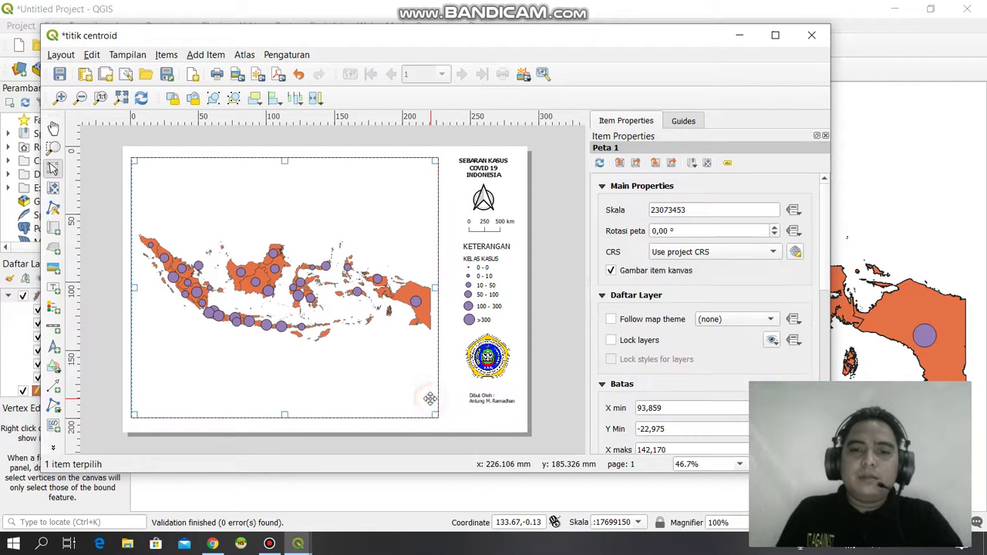
click(444, 435)
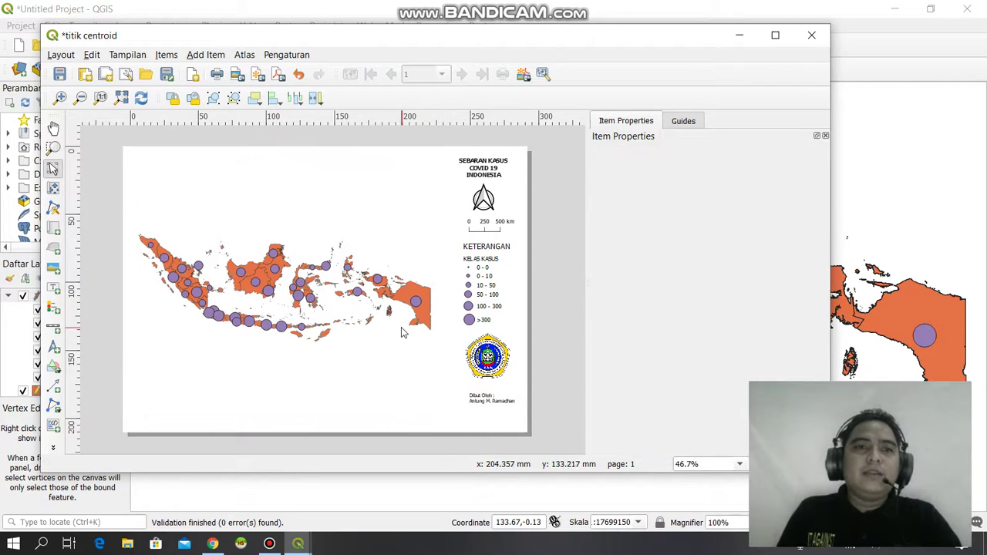
- Export the layout as the JPG image titik centroid.jpg in the SHP Indonesia folder at 300 dpi
click(237, 78)
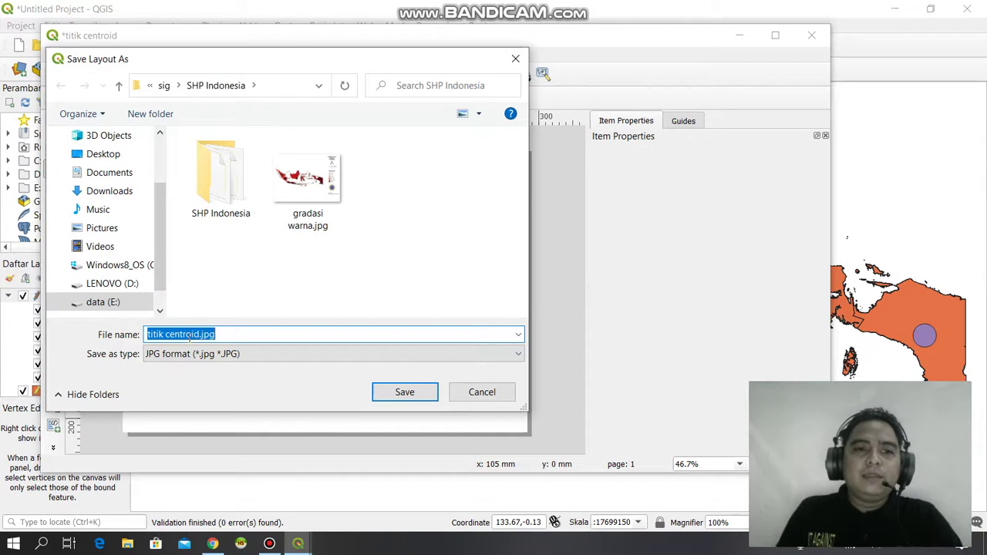
click(187, 335)
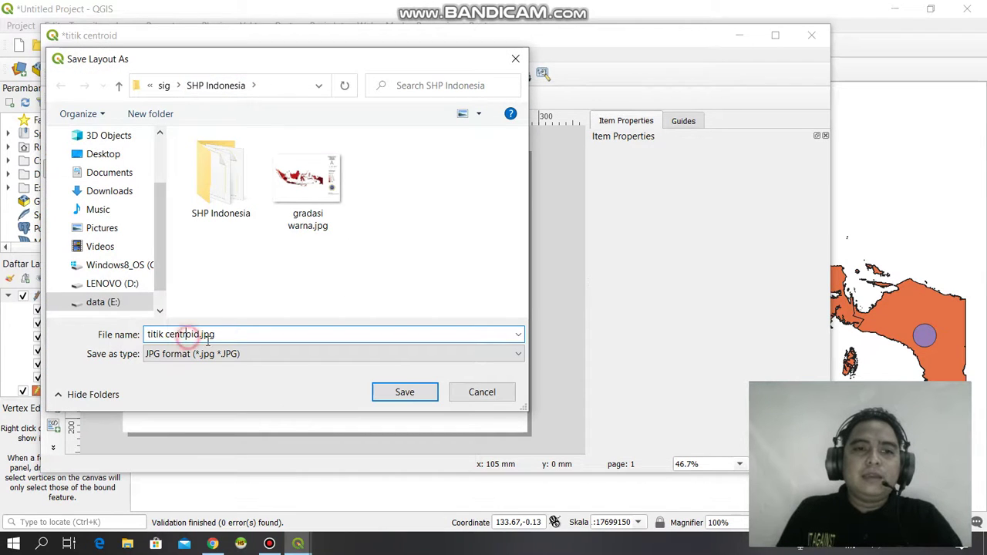
click(403, 395)
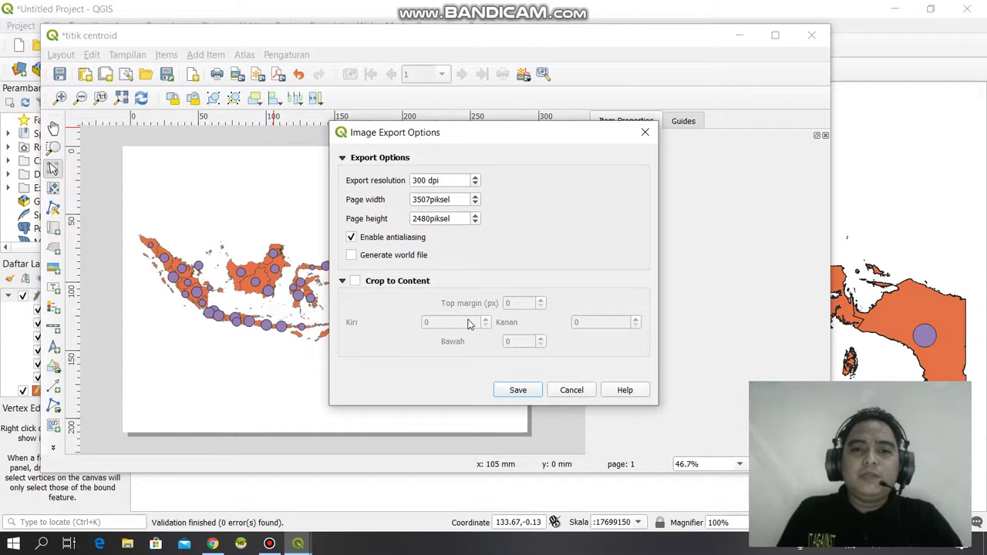
click(518, 390)
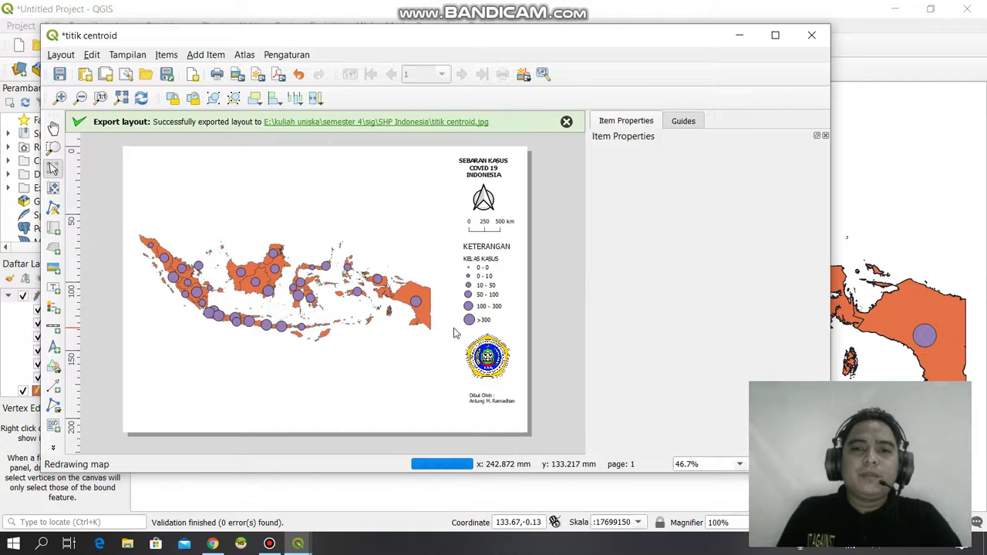
- Open the exported titik centroid.jpg to check it, close it and switch back to the main QGIS project window
click(436, 123)
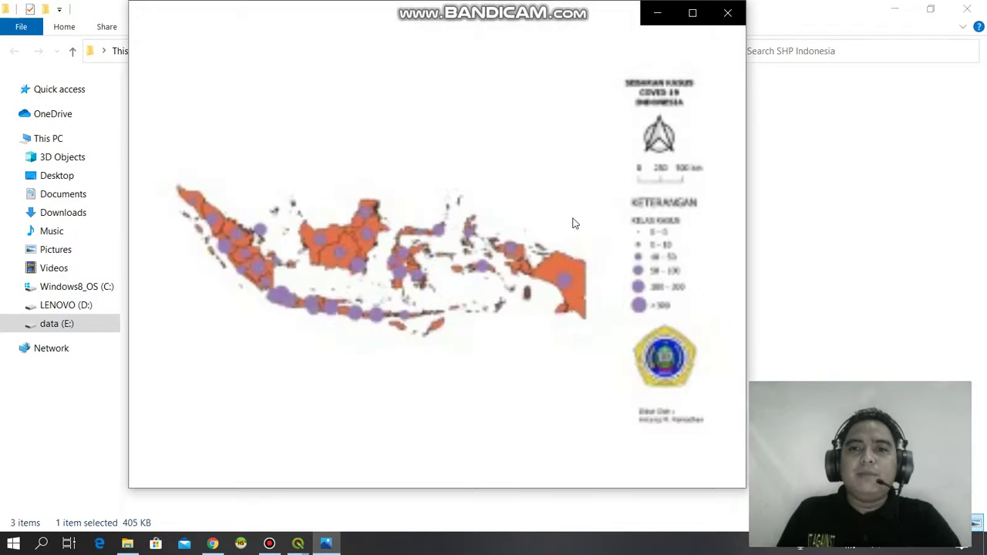
click(727, 15)
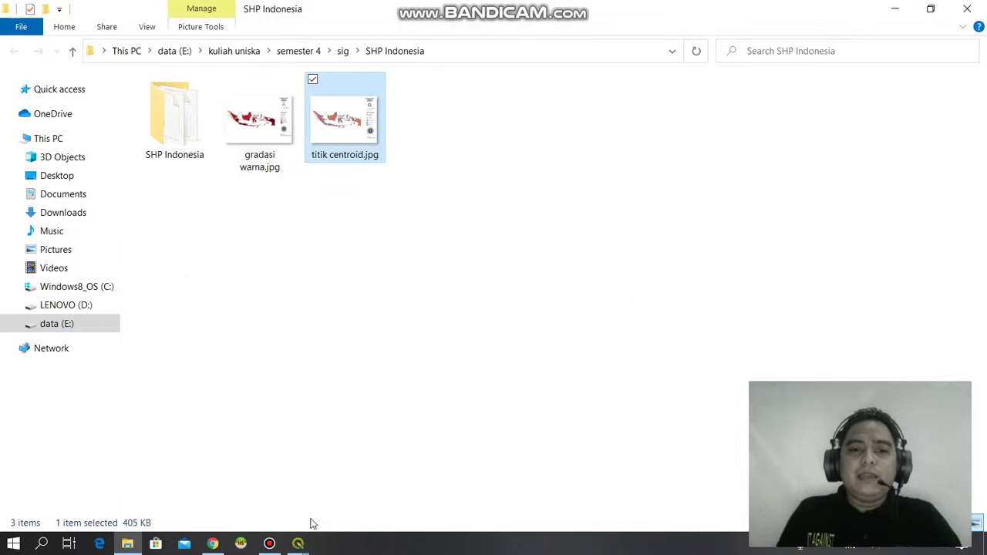
mouse_move(298, 544)
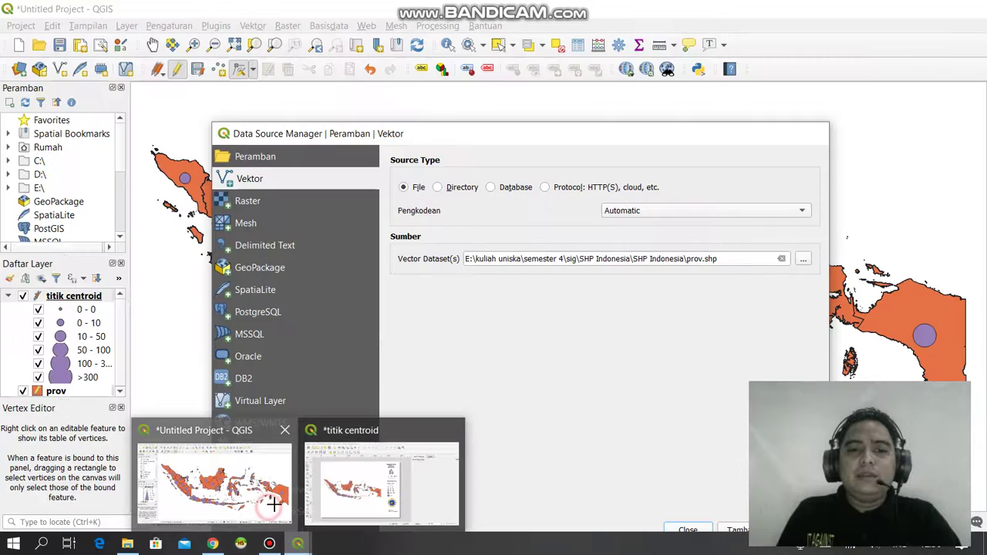
click(274, 506)
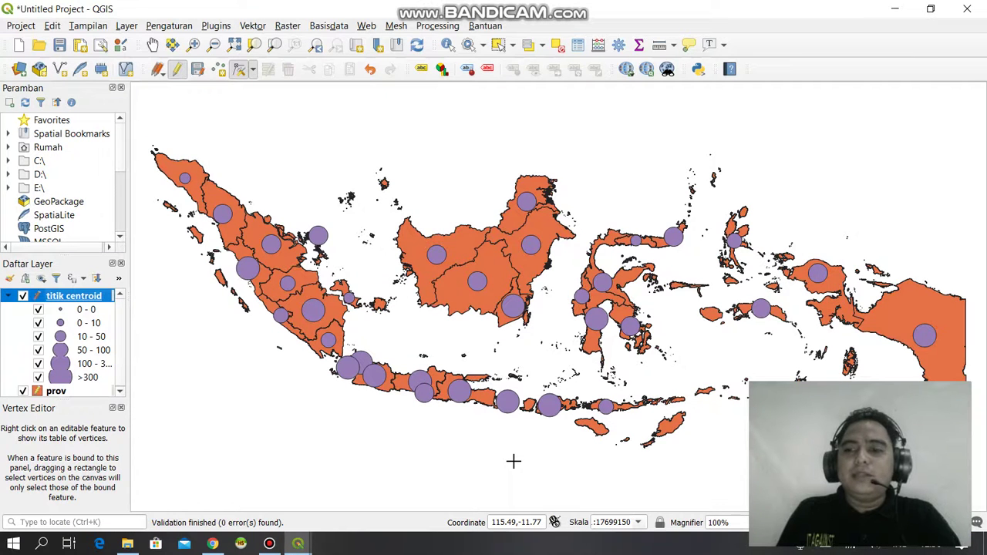